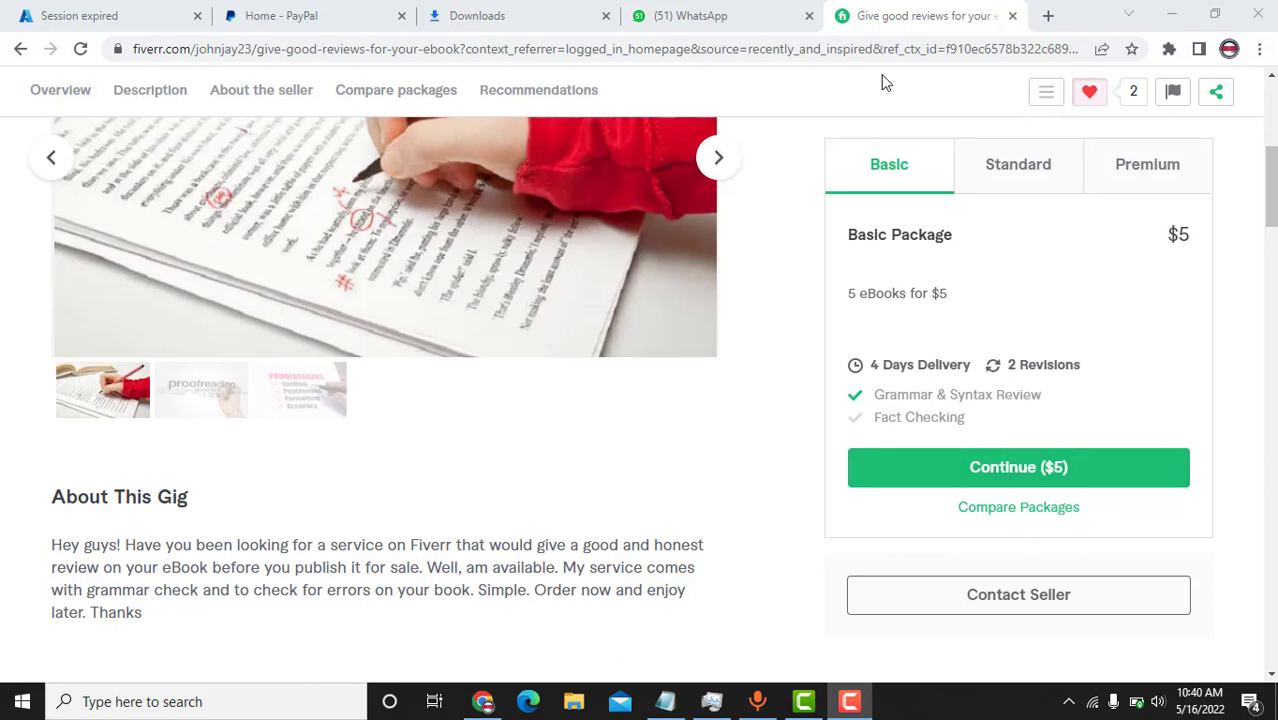
- Check the WhatsApp chat about the payment, and continue to checkout with the Fiverr gig's $5 Basic package
{"action": "left_click", "coordinate": [771, 24]}
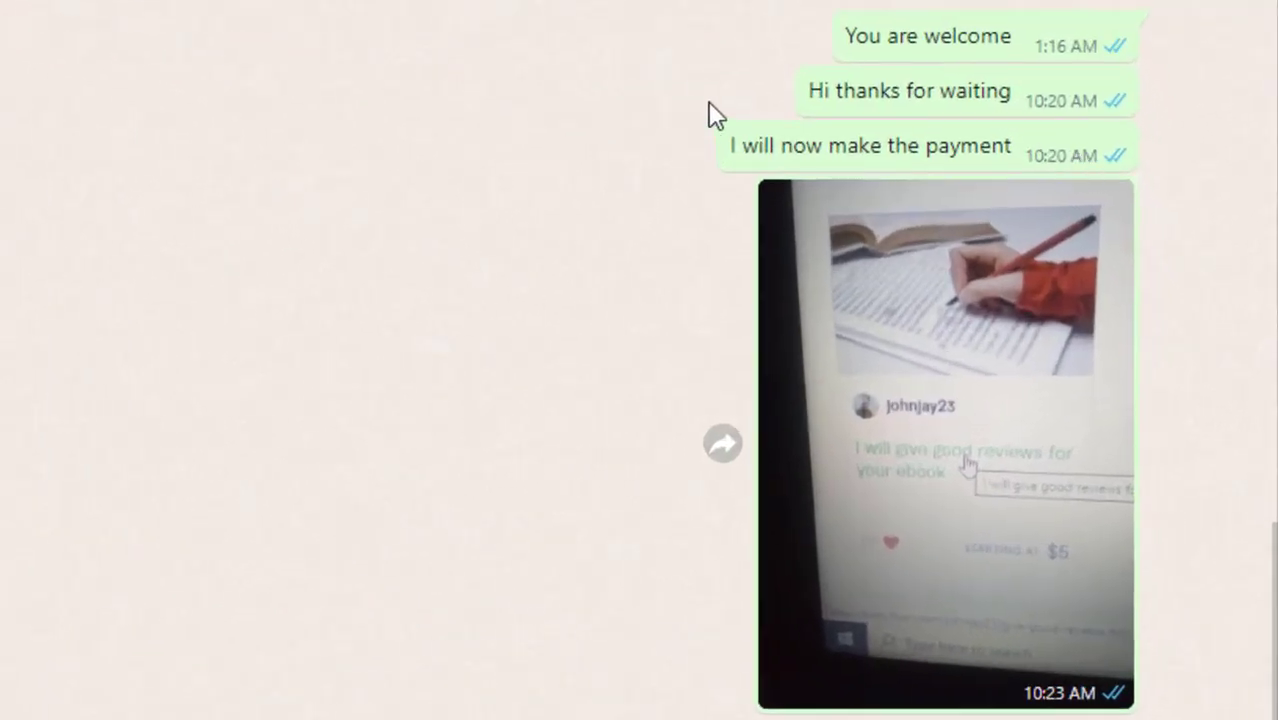
{"action": "left_click_drag", "start_coordinate": [714, 146], "coordinate": [1130, 160]}
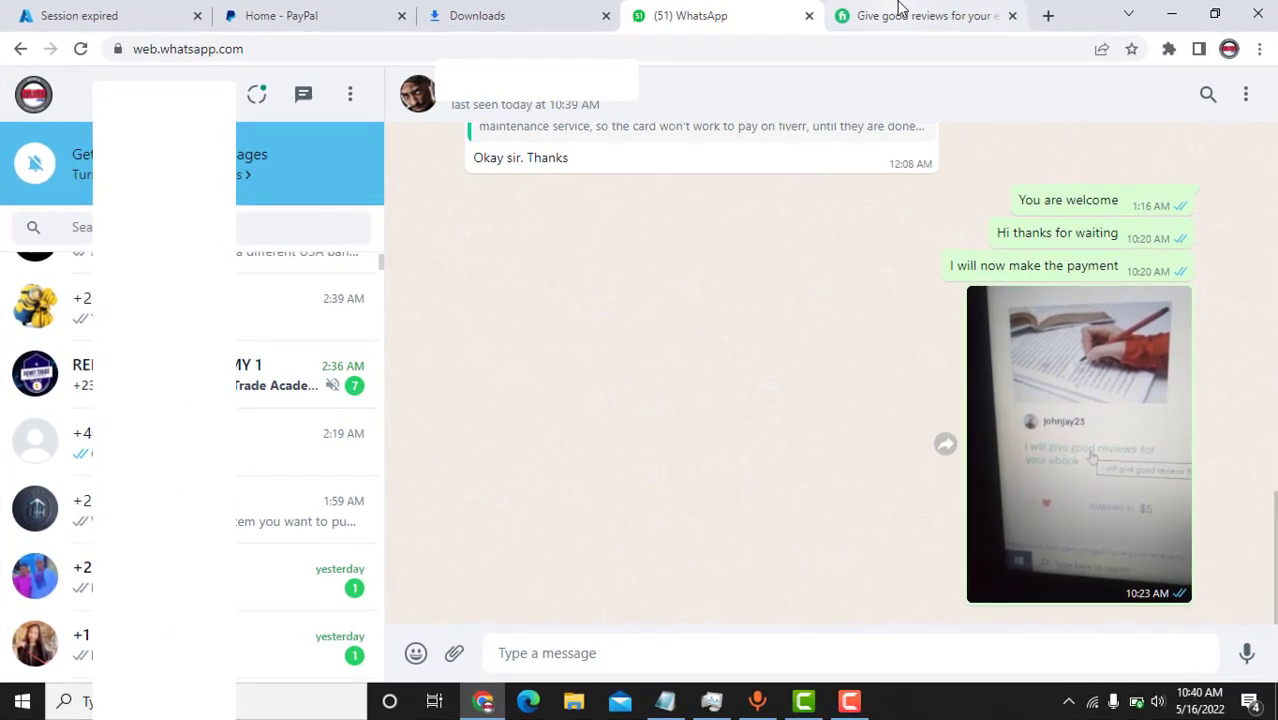
{"action": "left_click", "coordinate": [905, 13]}
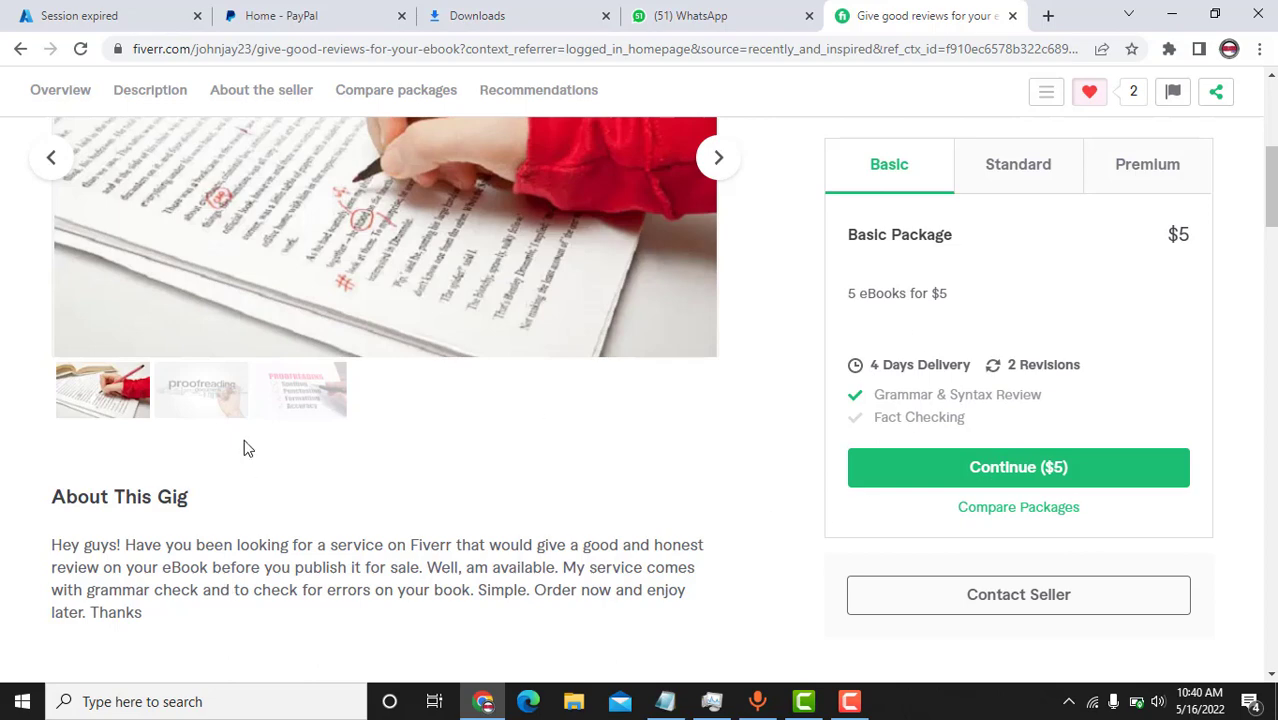
{"action": "scroll", "coordinate": [243, 446], "scroll_direction": "up", "scroll_amount": 3}
{"action": "scroll", "coordinate": [245, 450], "scroll_direction": "down", "scroll_amount": 1}
{"action": "scroll", "coordinate": [245, 450], "scroll_direction": "down", "scroll_amount": 1}
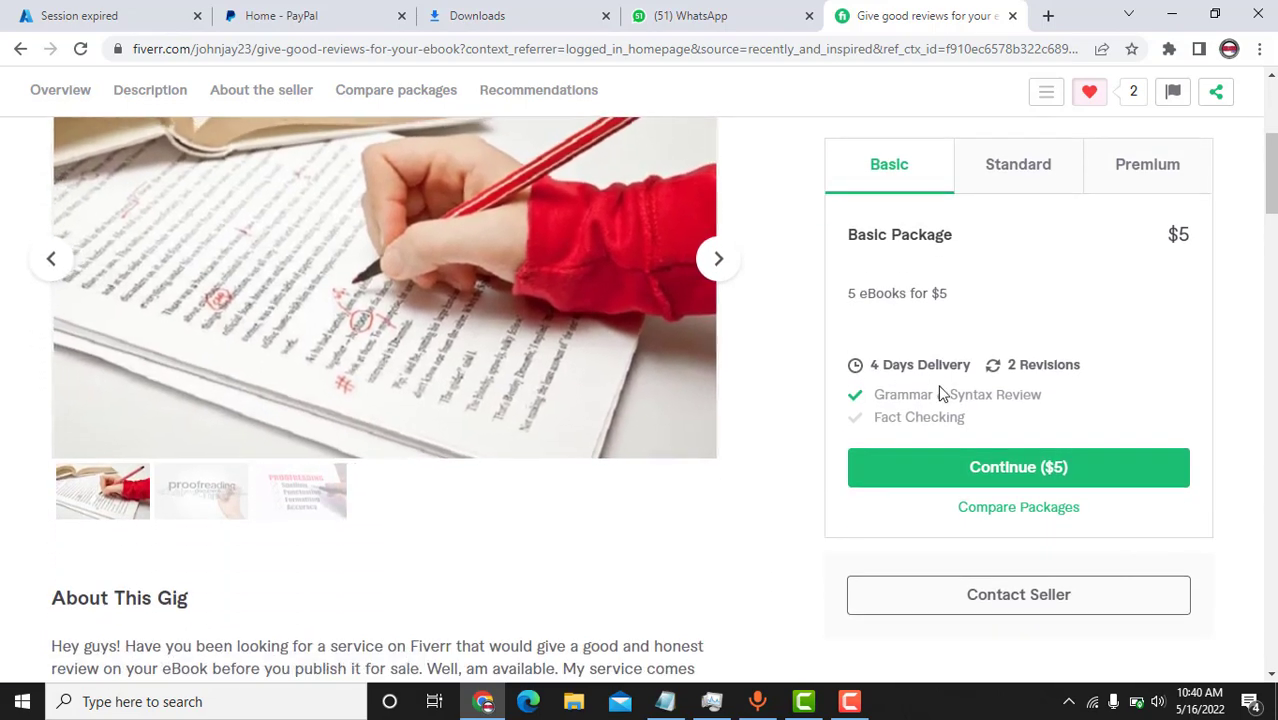
{"action": "left_click", "coordinate": [1030, 474]}
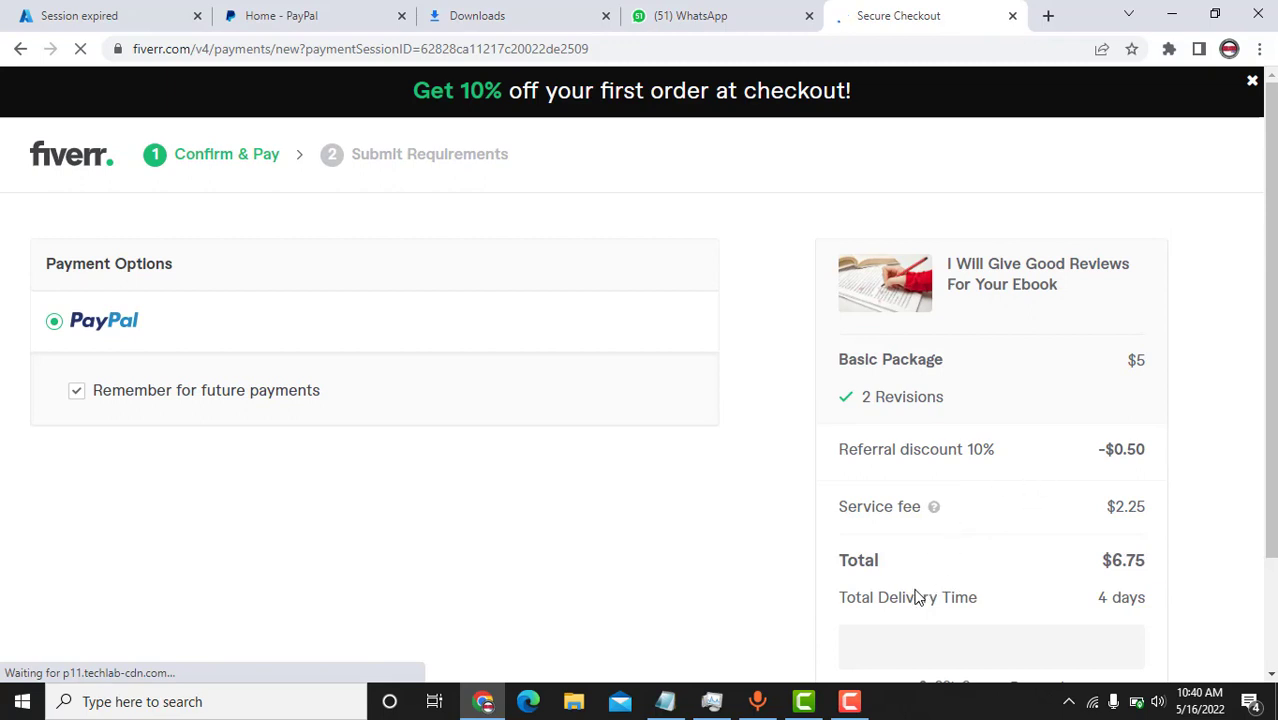
- Review the order summary on the checkout page, especially the referral discount and the total to pay
{"action": "left_click_drag", "start_coordinate": [1038, 560], "coordinate": [1240, 569]}
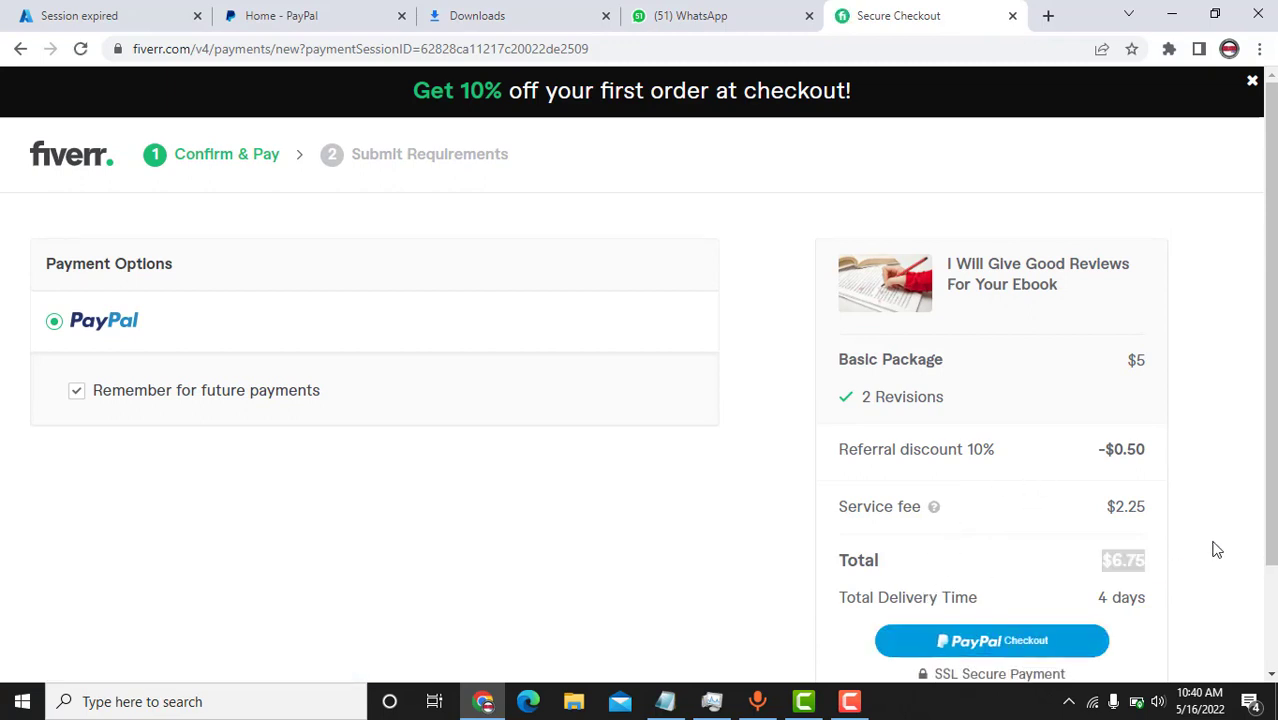
{"action": "left_click", "coordinate": [1216, 549]}
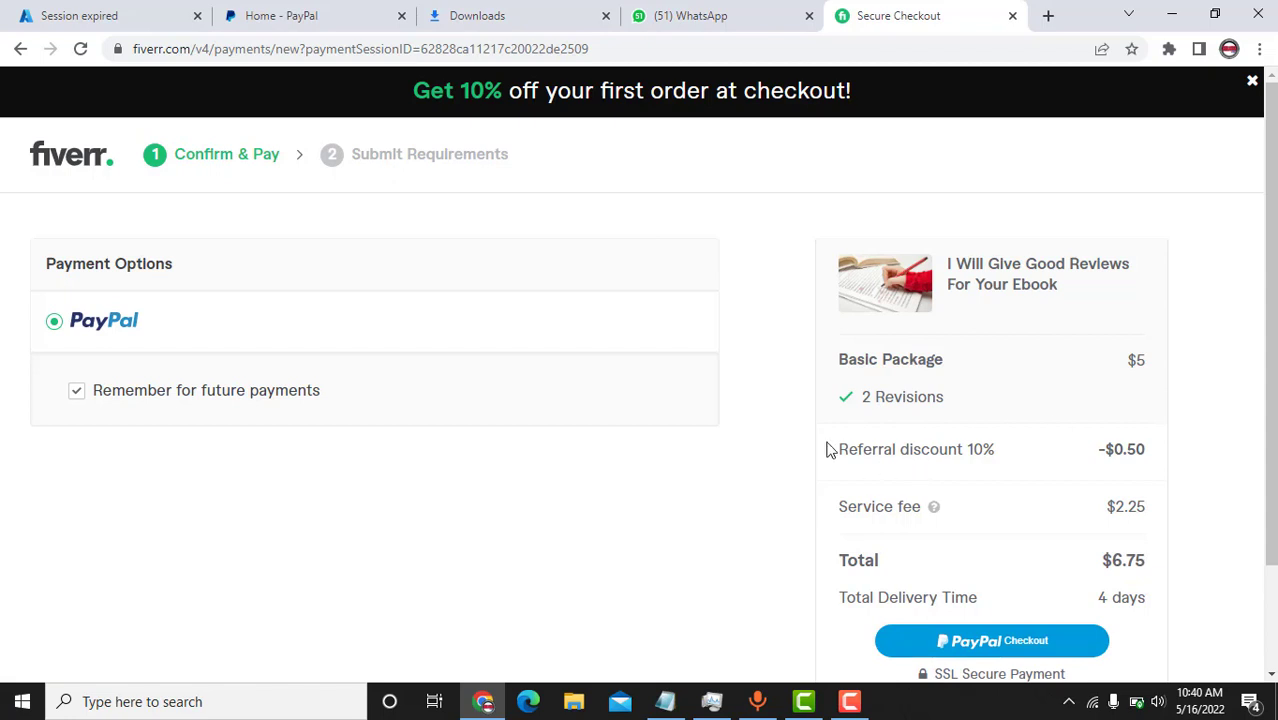
{"action": "left_click_drag", "start_coordinate": [826, 450], "coordinate": [1081, 455]}
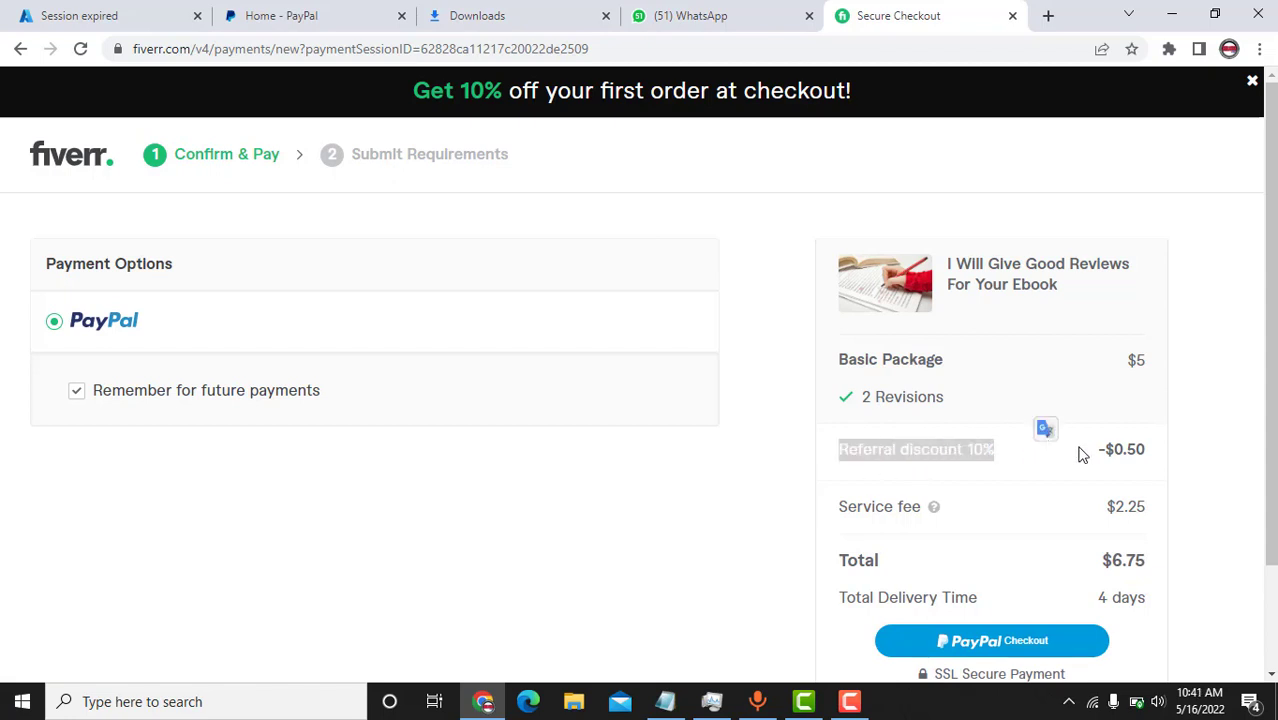
{"action": "left_click", "coordinate": [1081, 455]}
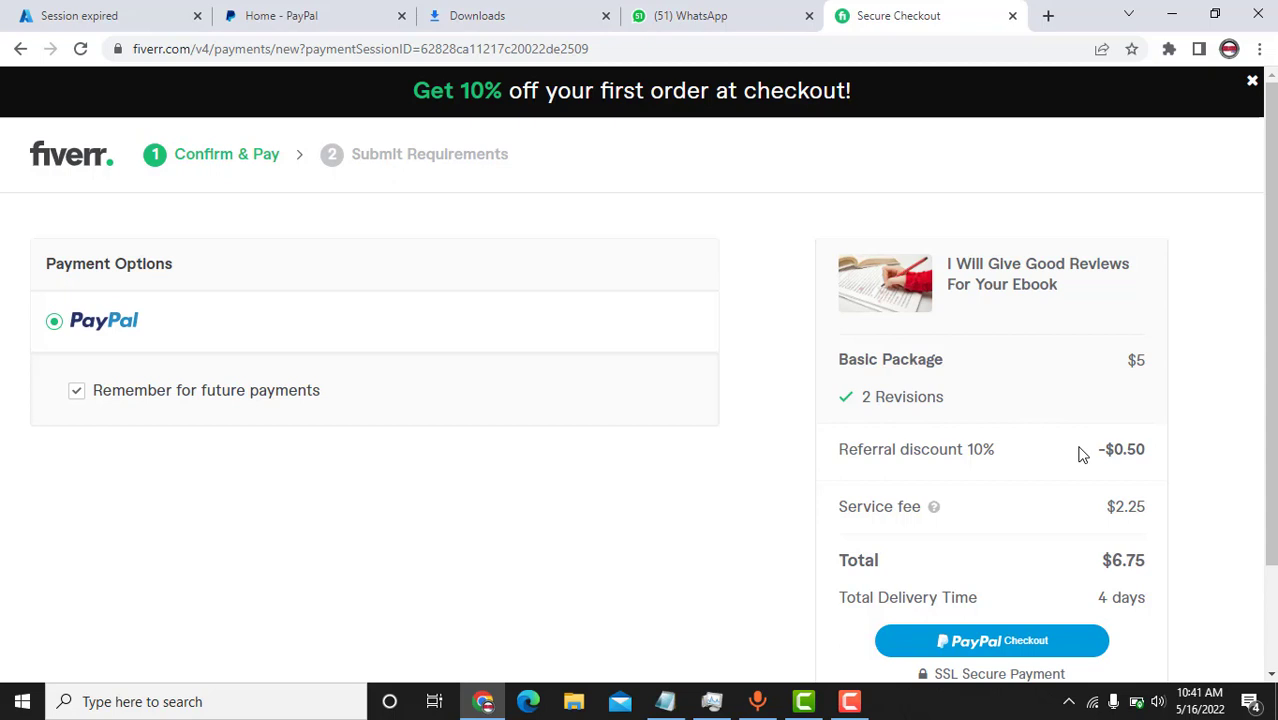
{"action": "double_click", "coordinate": [1081, 455]}
{"action": "left_click", "coordinate": [1101, 560]}
{"action": "left_click_drag", "start_coordinate": [1101, 560], "coordinate": [1175, 560]}
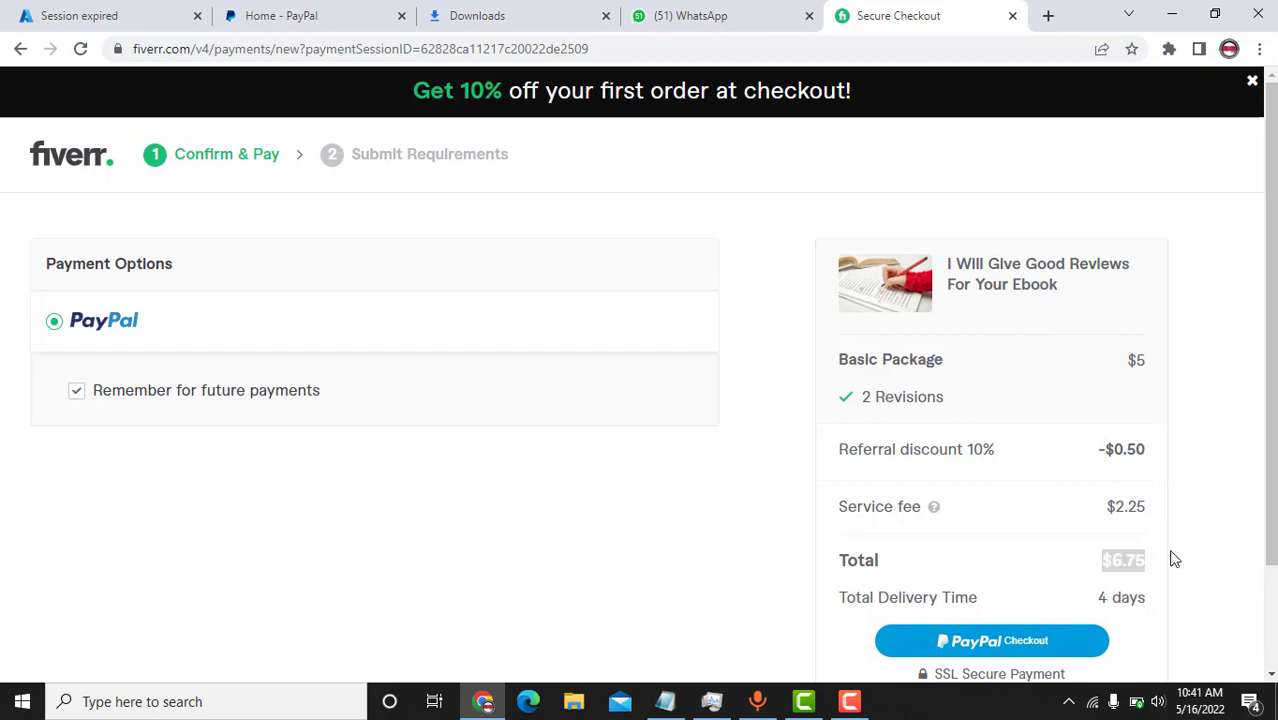
{"action": "left_click_drag", "start_coordinate": [1088, 449], "coordinate": [1183, 455]}
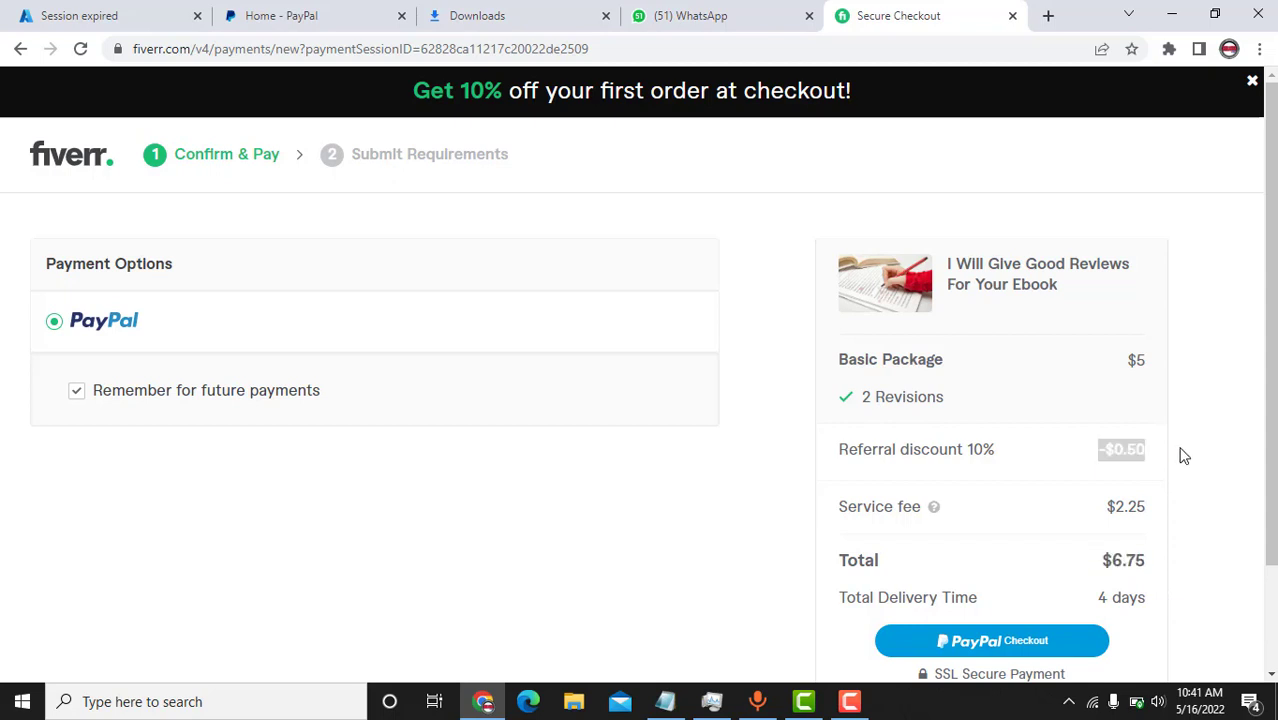
{"action": "left_click", "coordinate": [1203, 477]}
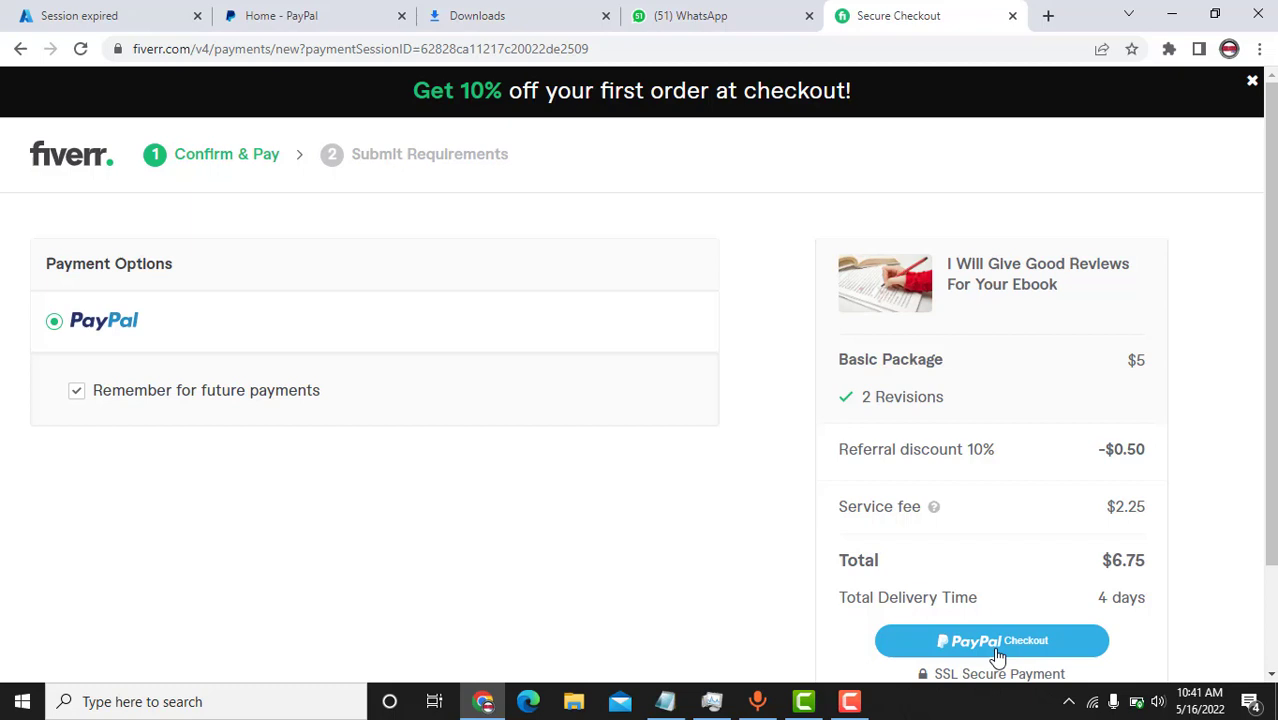
{"action": "scroll", "coordinate": [1048, 612], "scroll_direction": "down", "scroll_amount": 1}
{"action": "scroll", "coordinate": [1049, 610], "scroll_direction": "down", "scroll_amount": 1}
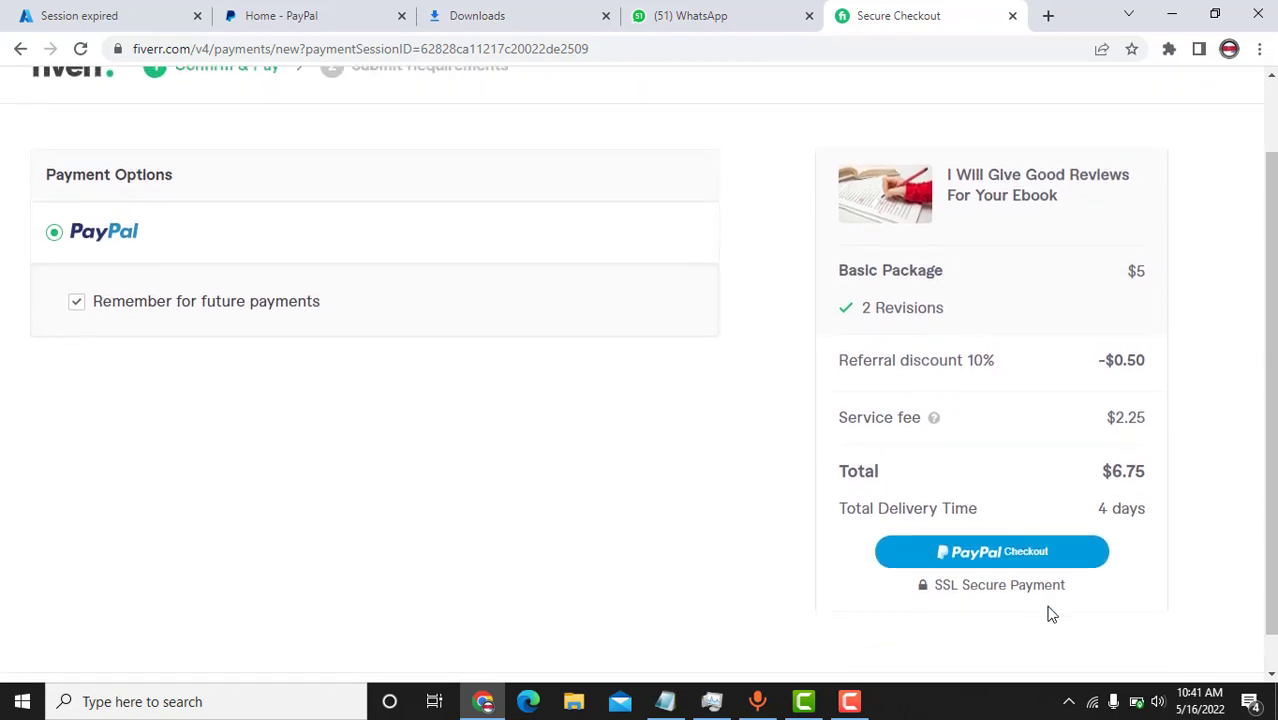
{"action": "scroll", "coordinate": [1049, 607], "scroll_direction": "up", "scroll_amount": 1}
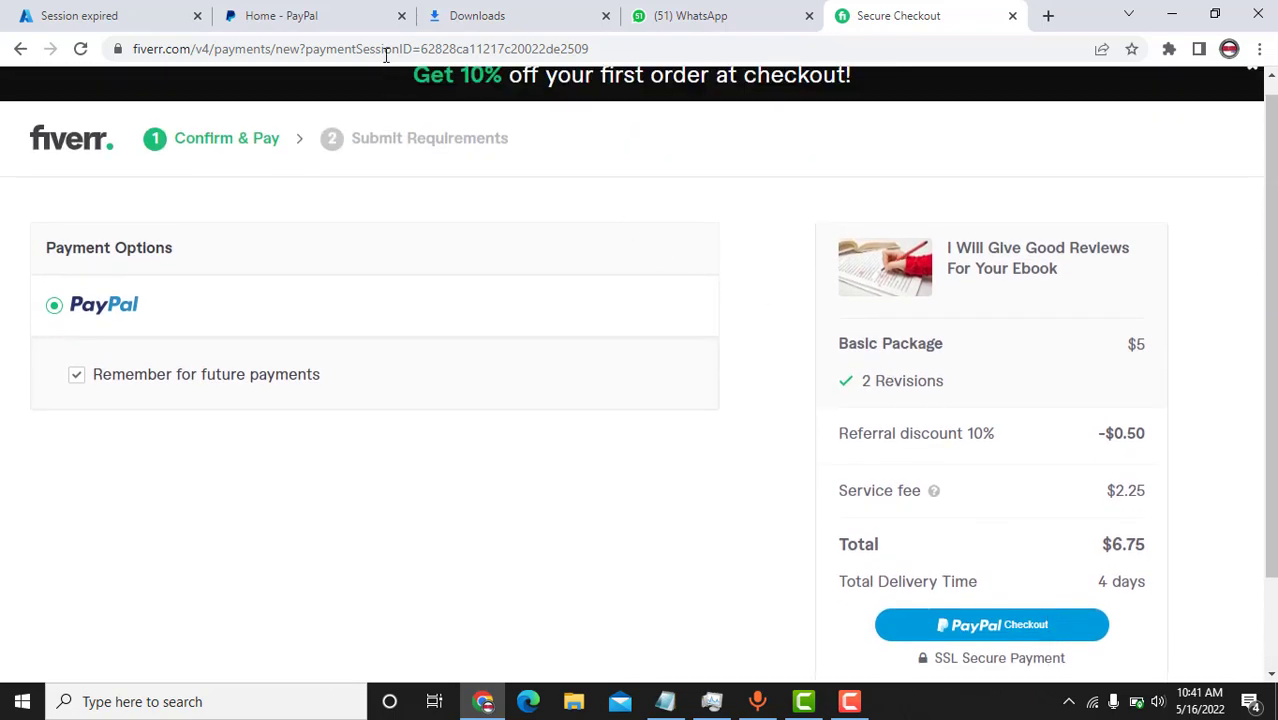
- Examine the recent activity on the PayPal dashboard, especially the amount of the payment to Fiverr International Ltd
{"action": "left_click", "coordinate": [340, 16]}
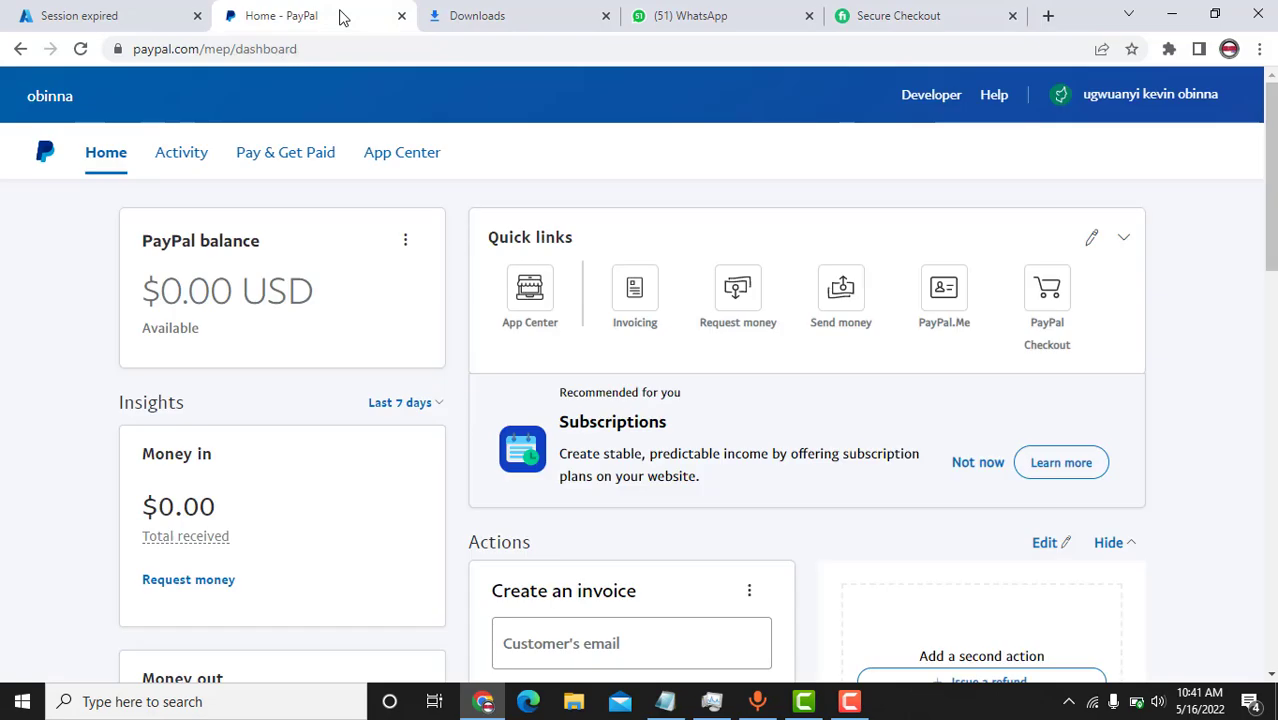
{"action": "scroll", "coordinate": [861, 520], "scroll_direction": "down", "scroll_amount": 5}
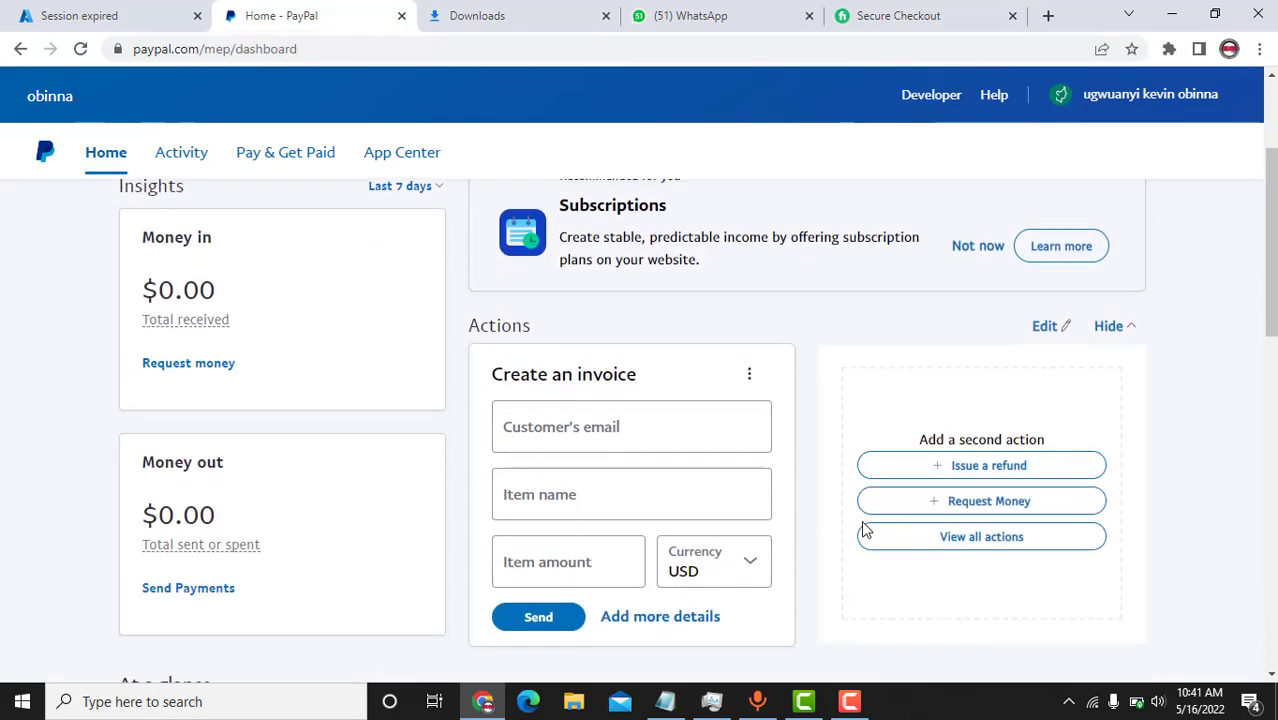
{"action": "scroll", "coordinate": [866, 530], "scroll_direction": "down", "scroll_amount": 1}
{"action": "scroll", "coordinate": [866, 530], "scroll_direction": "up", "scroll_amount": 1}
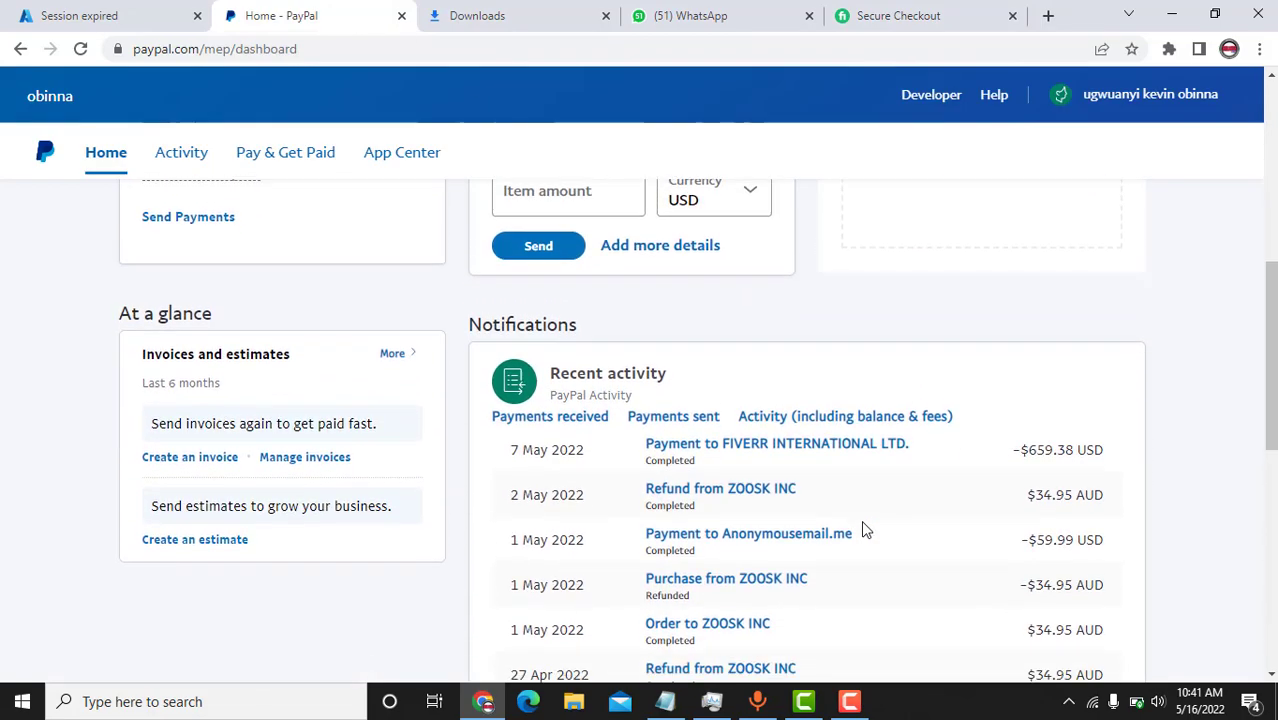
{"action": "scroll", "coordinate": [866, 530], "scroll_direction": "down", "scroll_amount": 1}
{"action": "scroll", "coordinate": [866, 530], "scroll_direction": "up", "scroll_amount": 1}
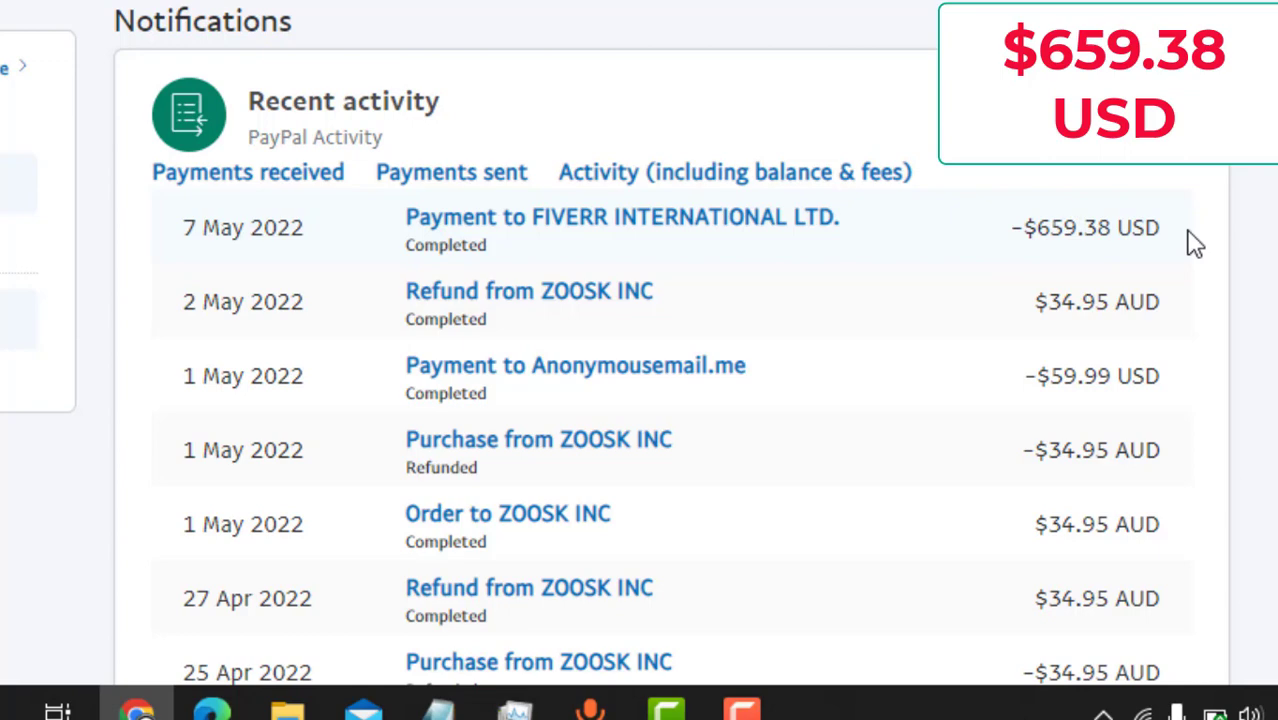
{"action": "left_click_drag", "start_coordinate": [1193, 243], "coordinate": [1013, 235]}
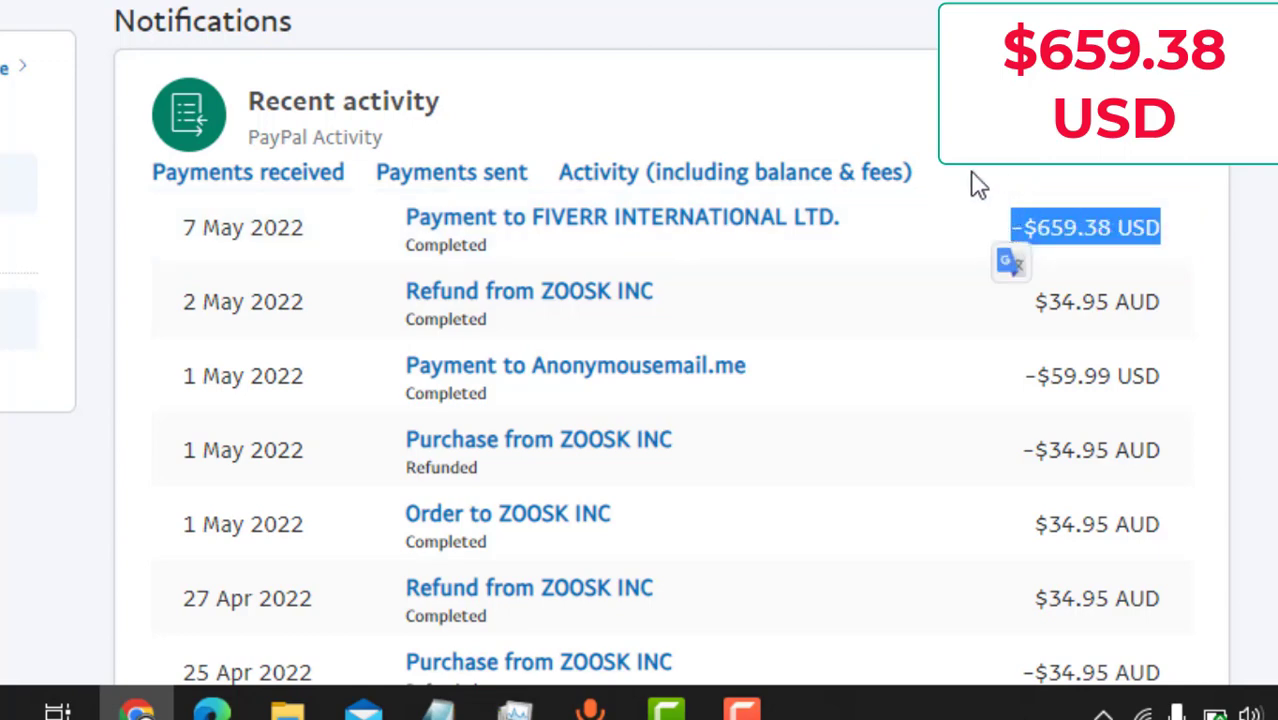
{"action": "left_click", "coordinate": [1018, 167]}
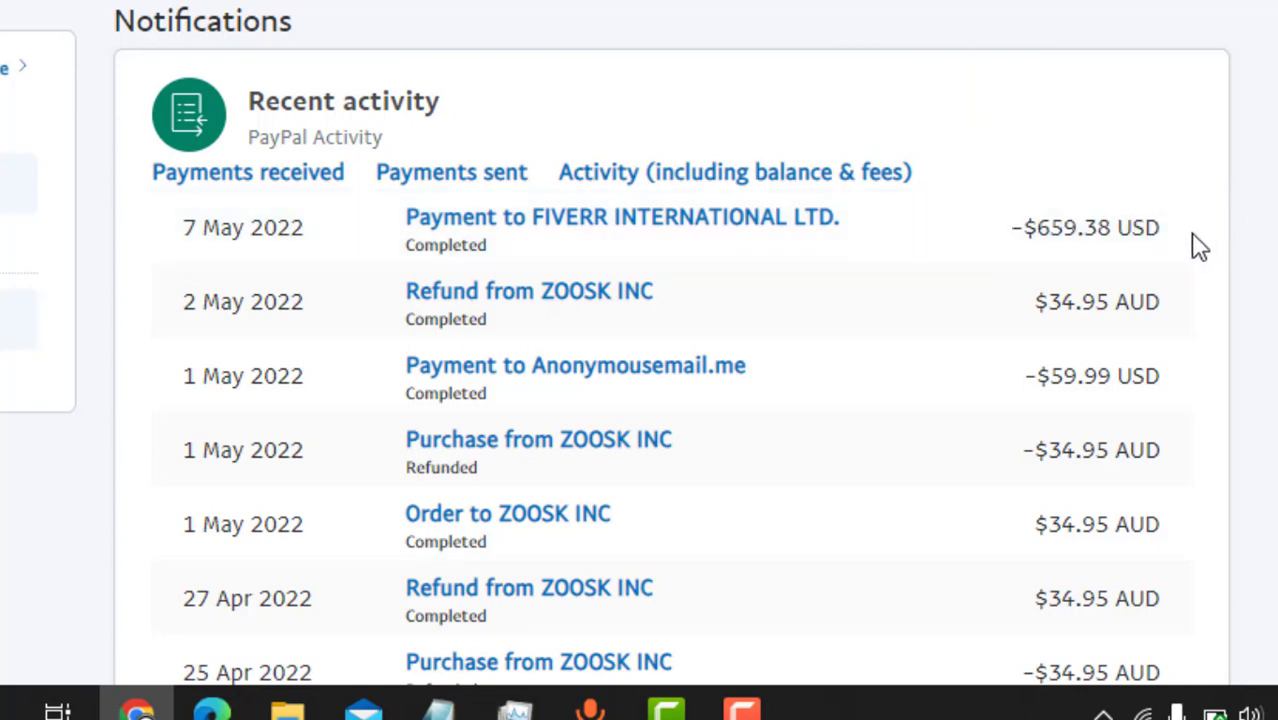
{"action": "left_click_drag", "start_coordinate": [1198, 245], "coordinate": [1001, 242]}
{"action": "left_click", "coordinate": [1060, 127]}
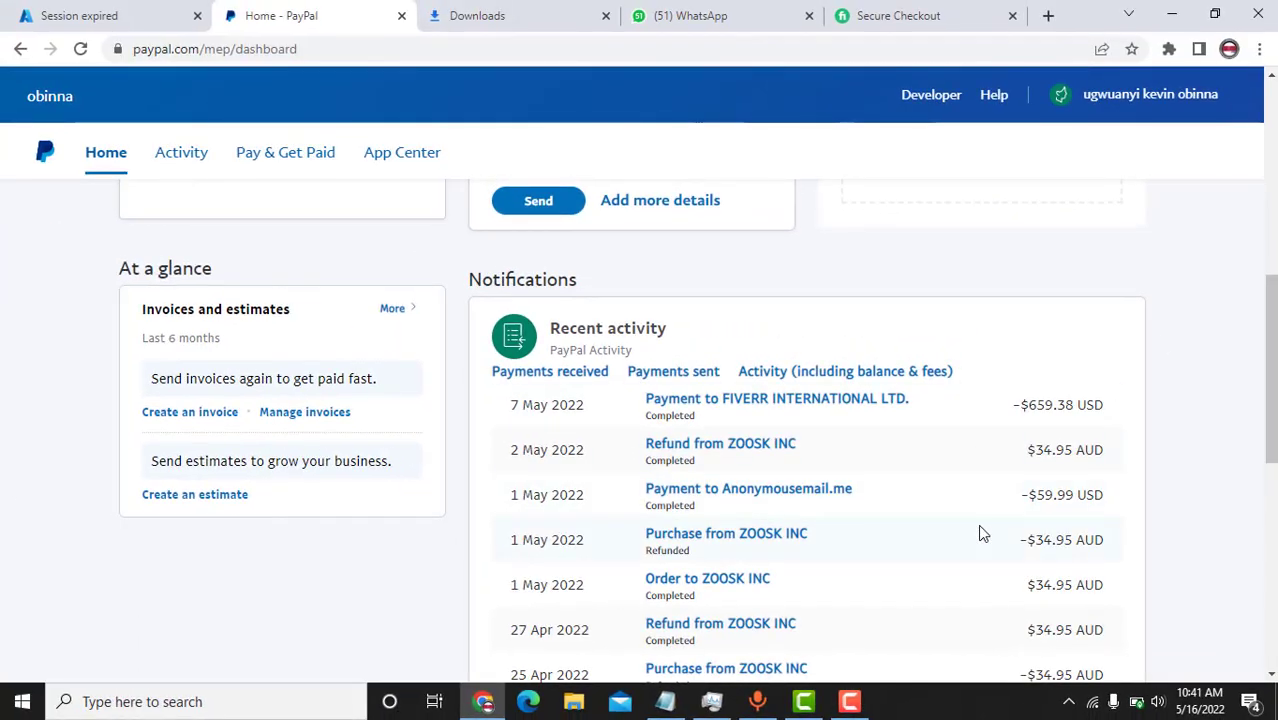
{"action": "scroll", "coordinate": [979, 533], "scroll_direction": "down", "scroll_amount": 3}
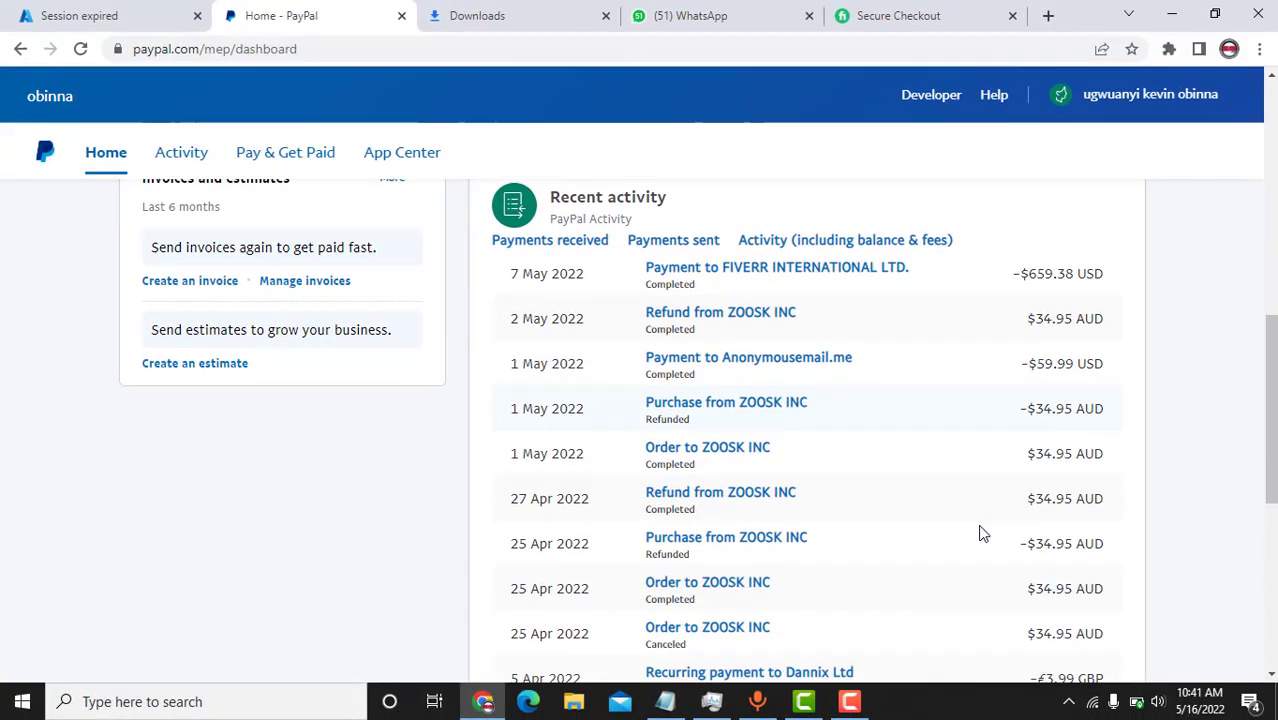
{"action": "scroll", "coordinate": [981, 533], "scroll_direction": "down", "scroll_amount": 5}
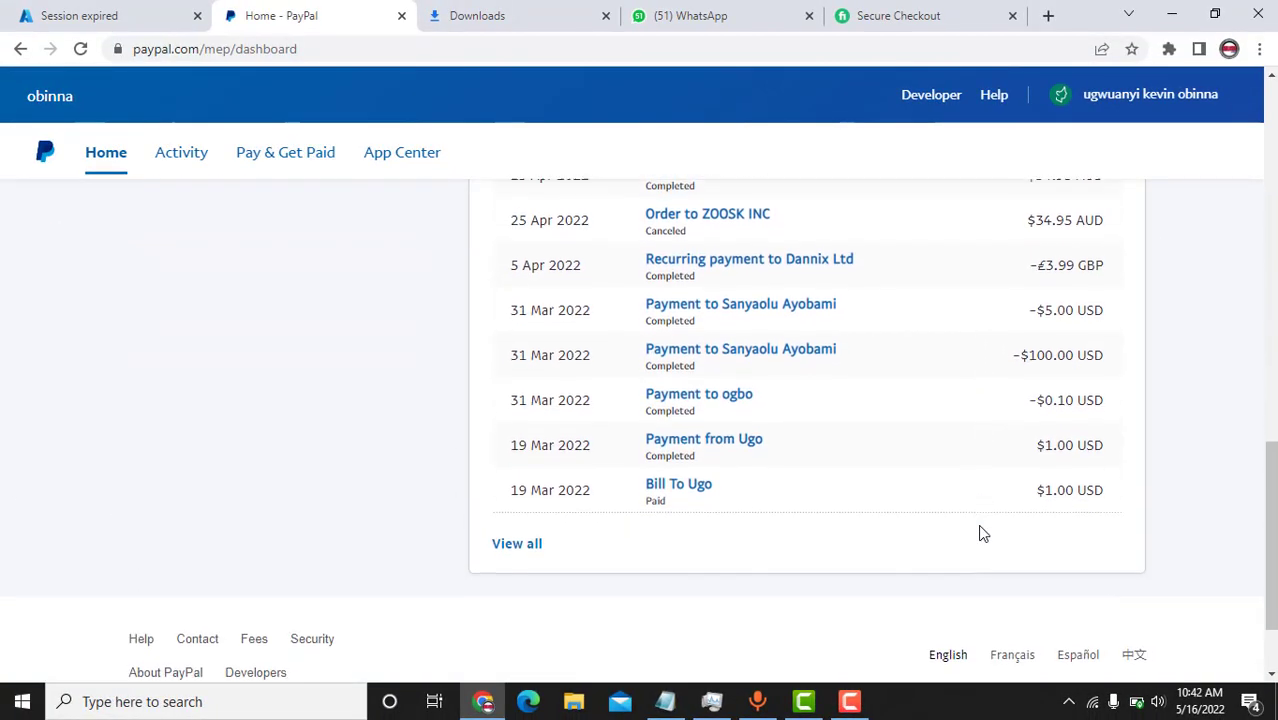
{"action": "scroll", "coordinate": [981, 532], "scroll_direction": "up", "scroll_amount": 3}
{"action": "scroll", "coordinate": [977, 524], "scroll_direction": "up", "scroll_amount": 8}
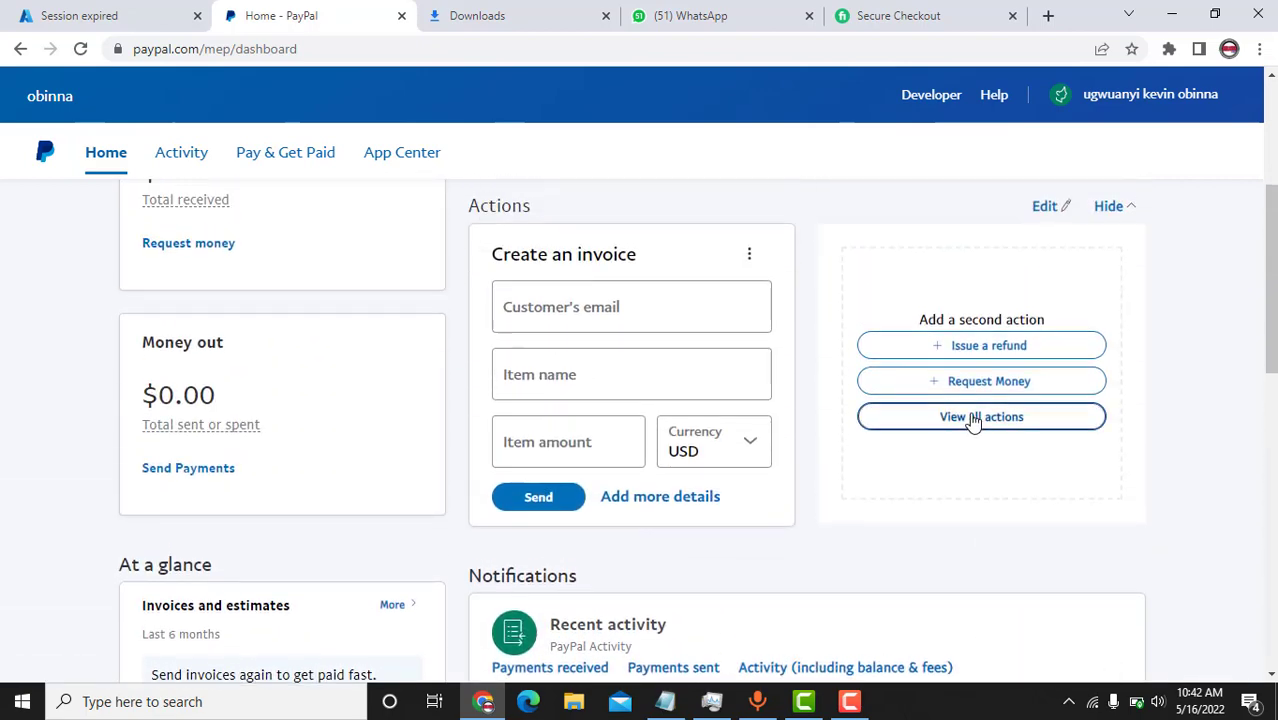
- Start PayPal Checkout for the Fiverr order and continue to the payment review with the first listed MasterCard debit card
{"action": "left_click", "coordinate": [930, 12]}
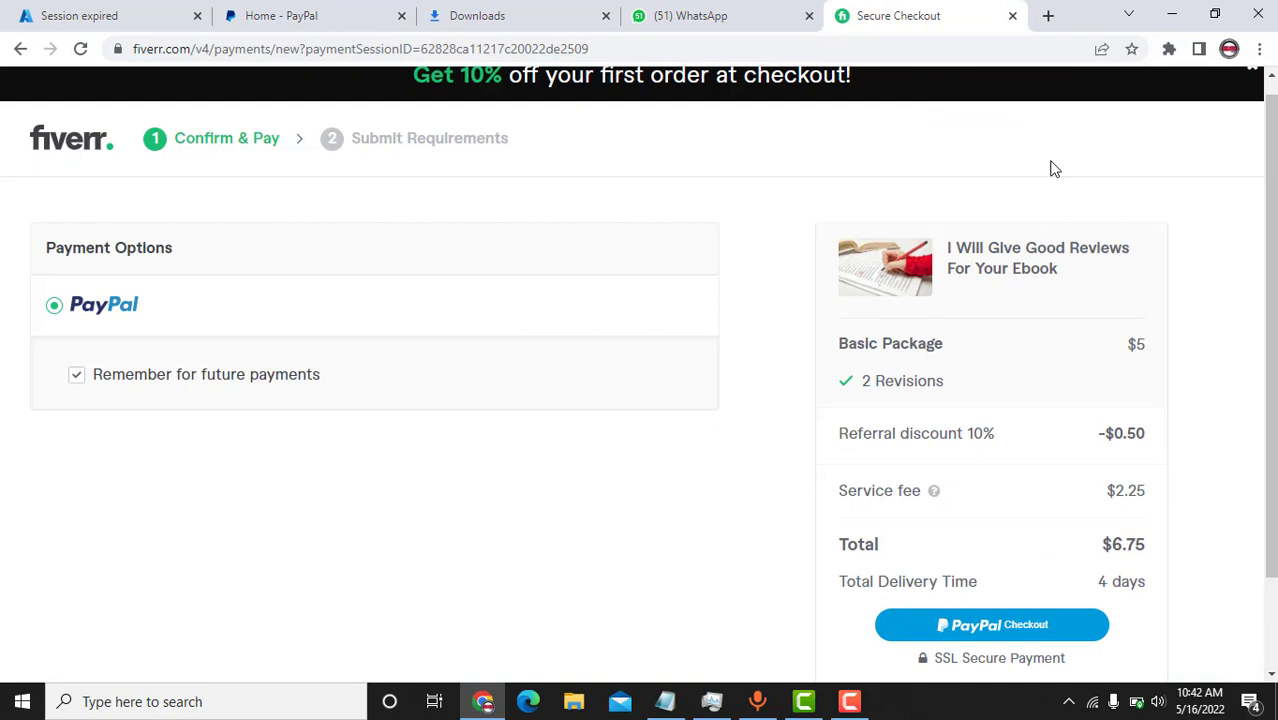
{"action": "left_click", "coordinate": [960, 641]}
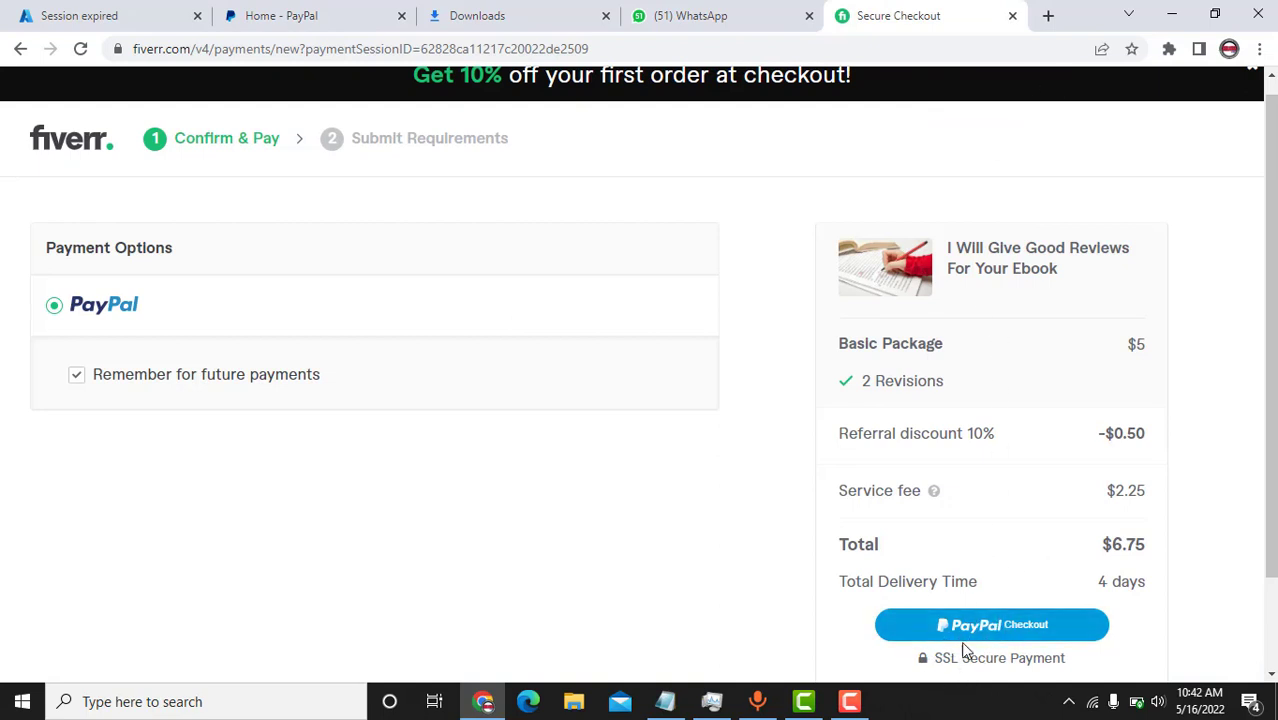
{"action": "left_click", "coordinate": [1021, 624]}
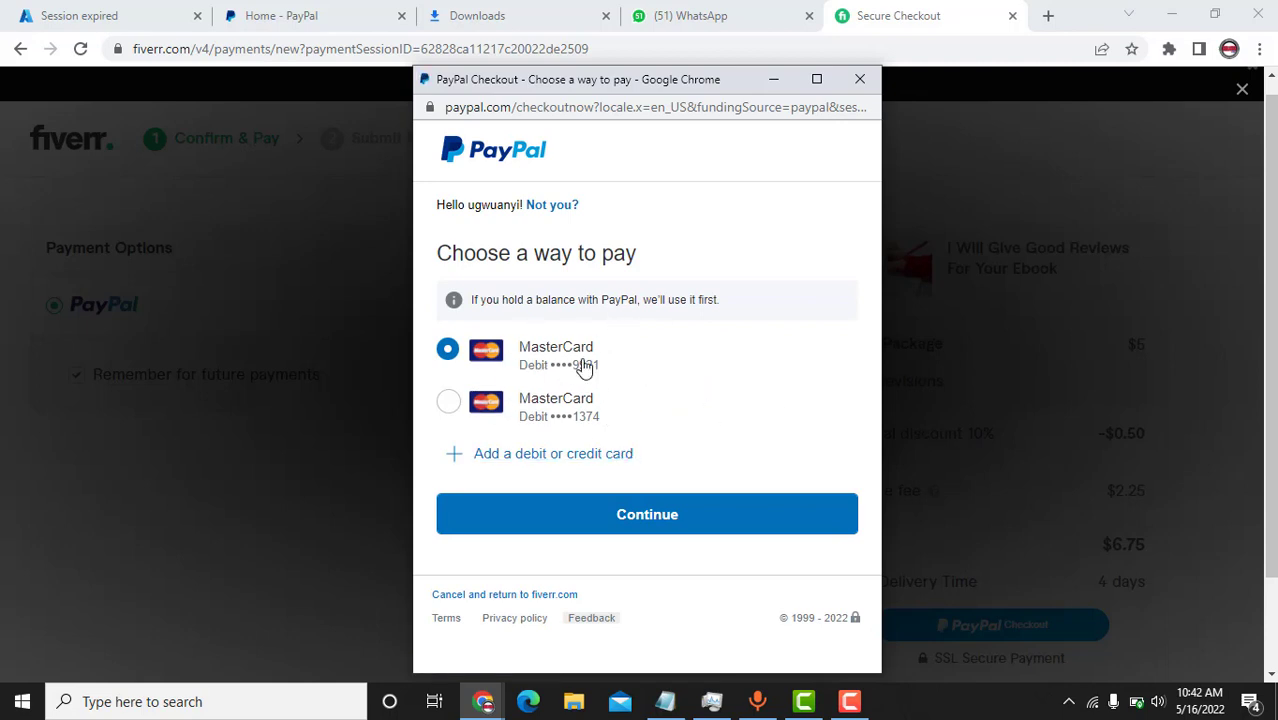
{"action": "triple_click", "coordinate": [550, 365]}
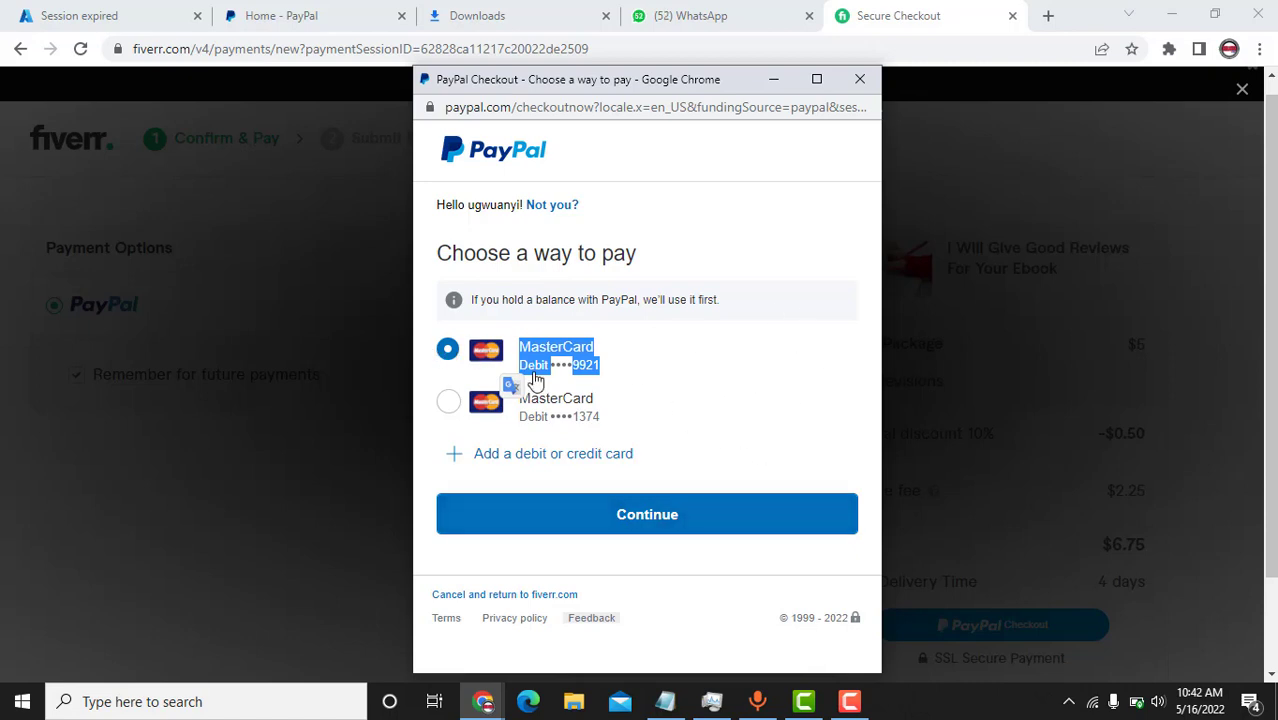
{"action": "left_click", "coordinate": [820, 345]}
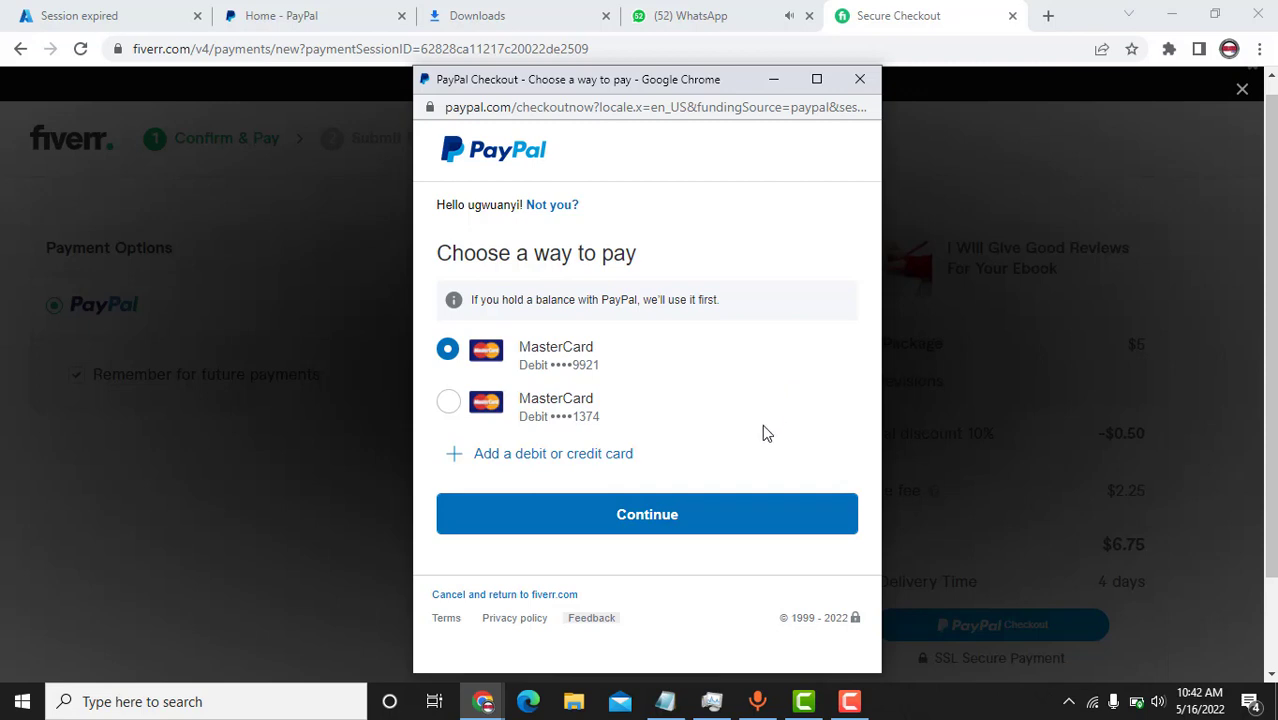
{"action": "left_click", "coordinate": [700, 515]}
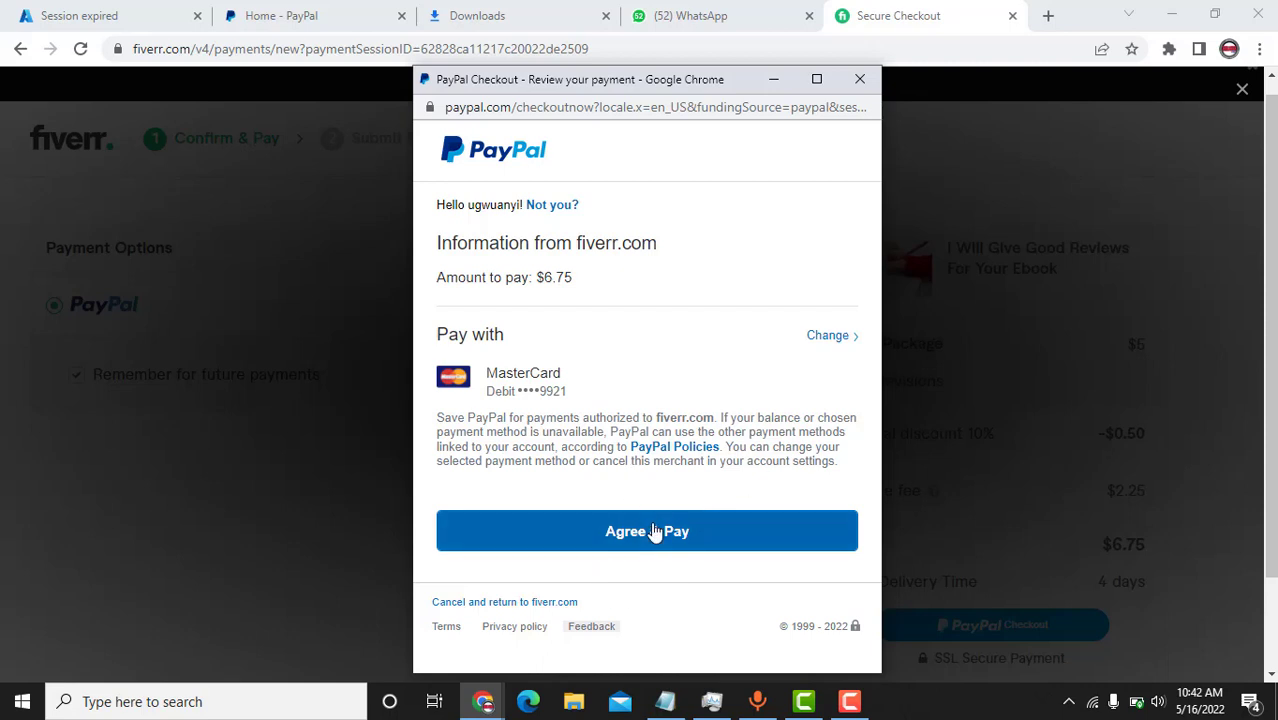
- Read the contact's new WhatsApp messages and reply with "no problem" and "i am on it" as two messages
{"action": "left_click", "coordinate": [755, 9]}
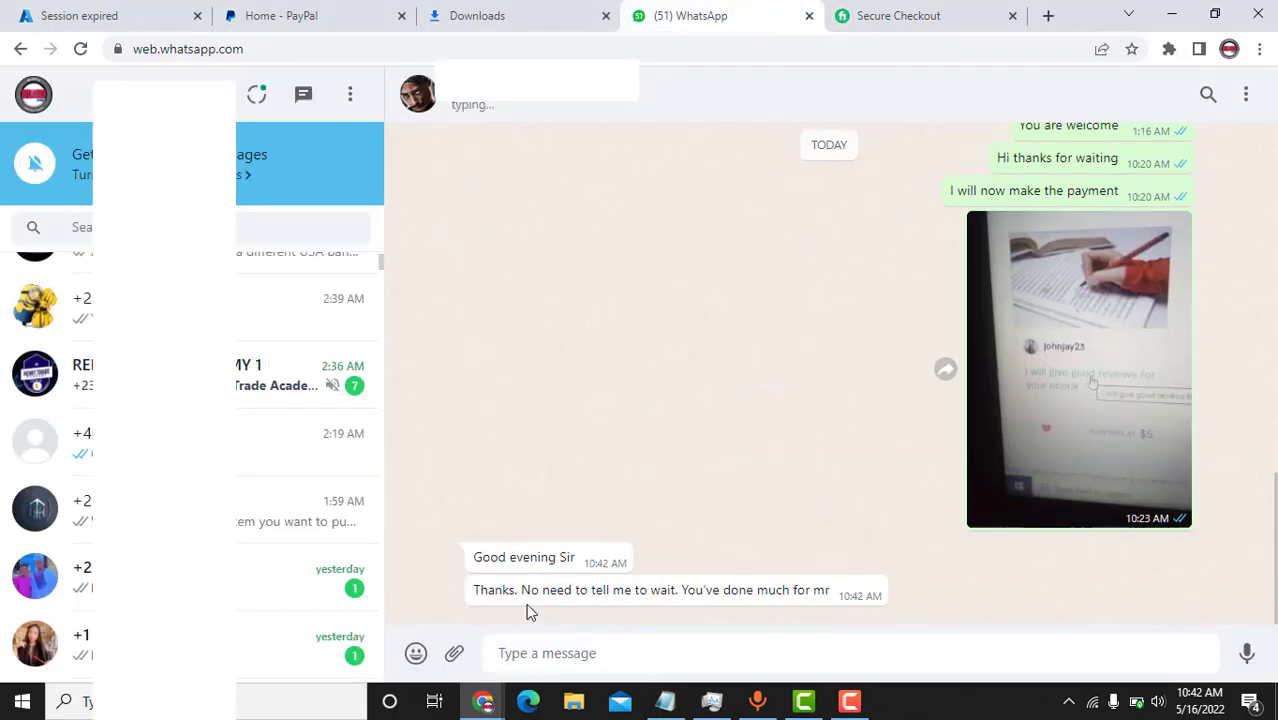
{"action": "left_click_drag", "start_coordinate": [457, 590], "coordinate": [628, 596]}
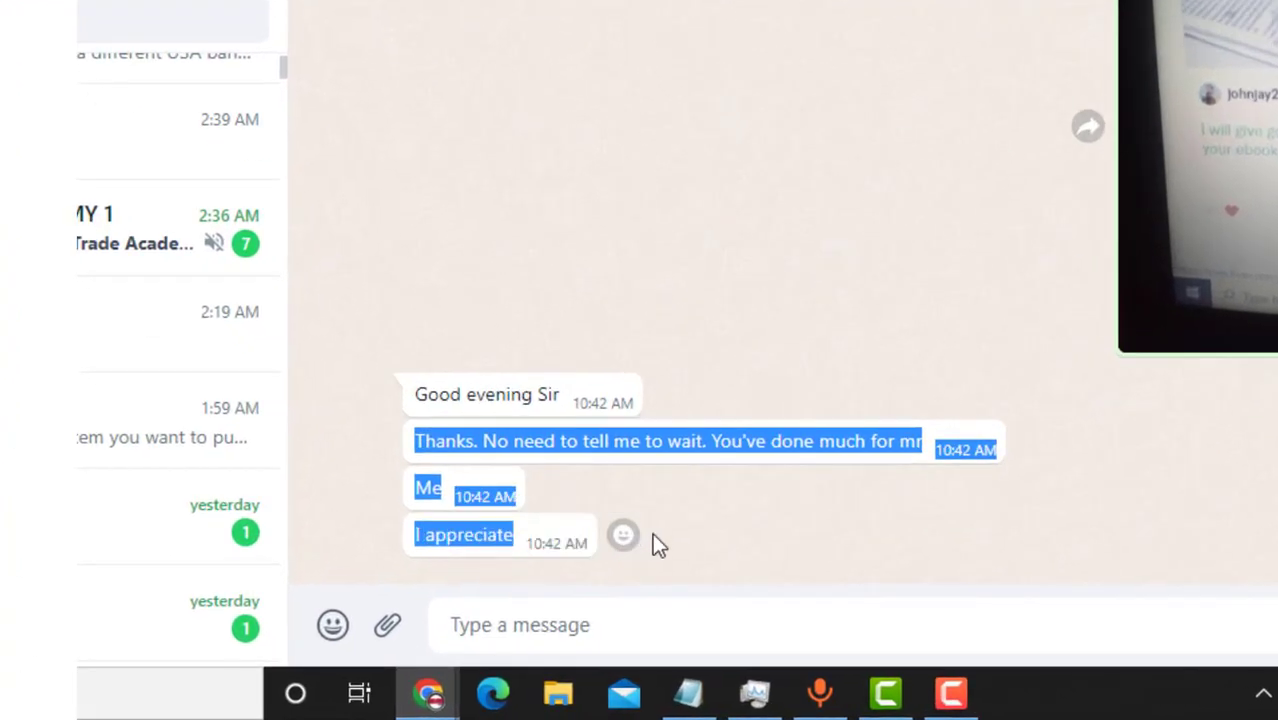
{"action": "left_click", "coordinate": [779, 498]}
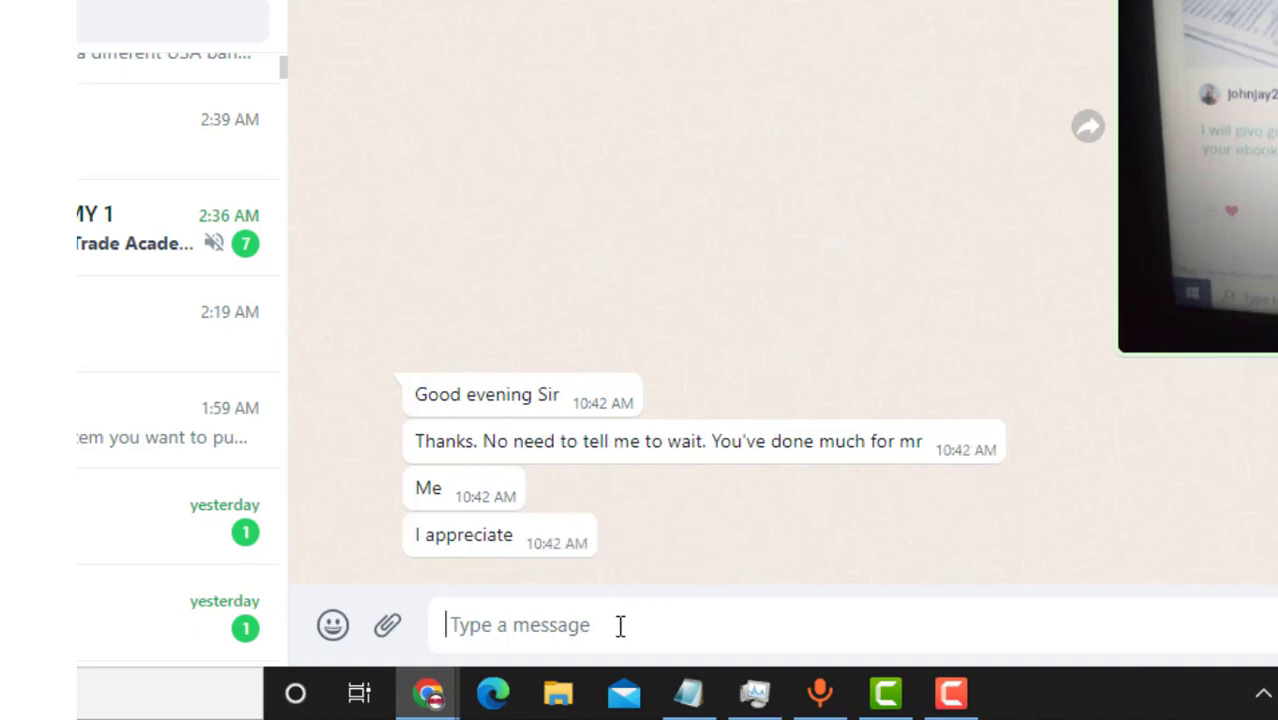
{"action": "type", "text": "o pr"}
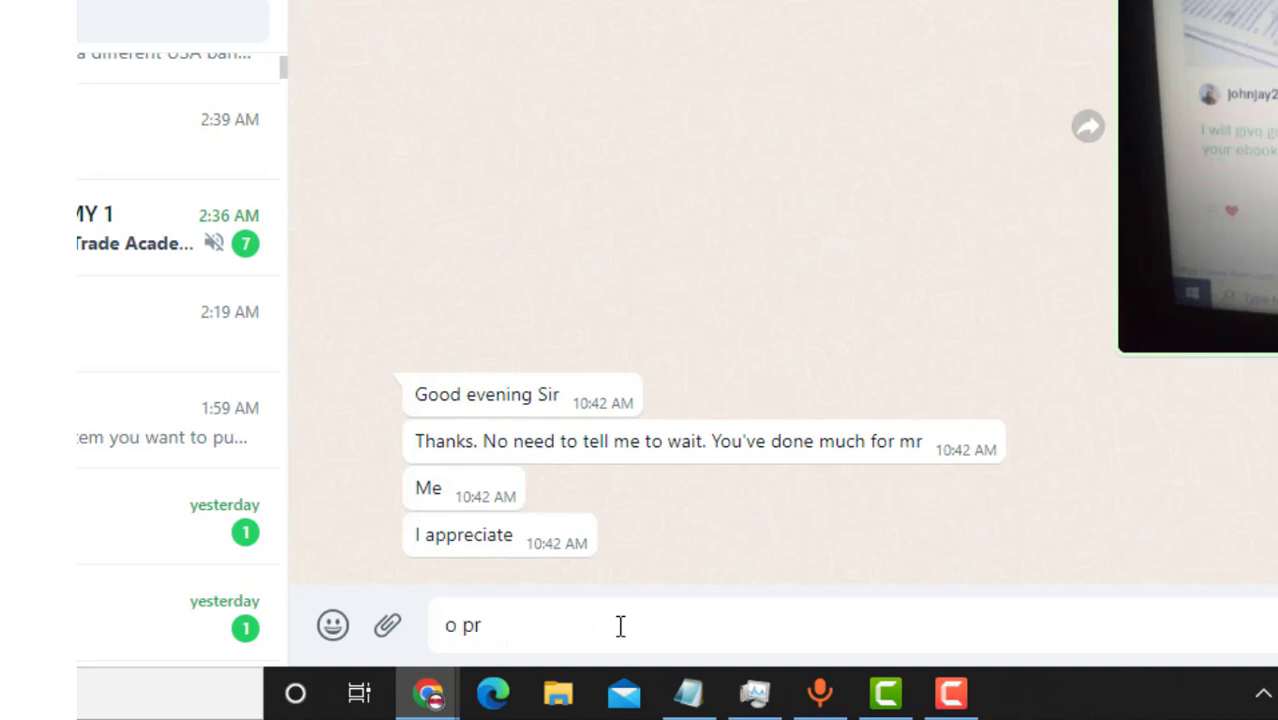
{"action": "type", "text": "oblem"}
{"action": "left_click", "coordinate": [447, 624]}
{"action": "type", "text": "n"}
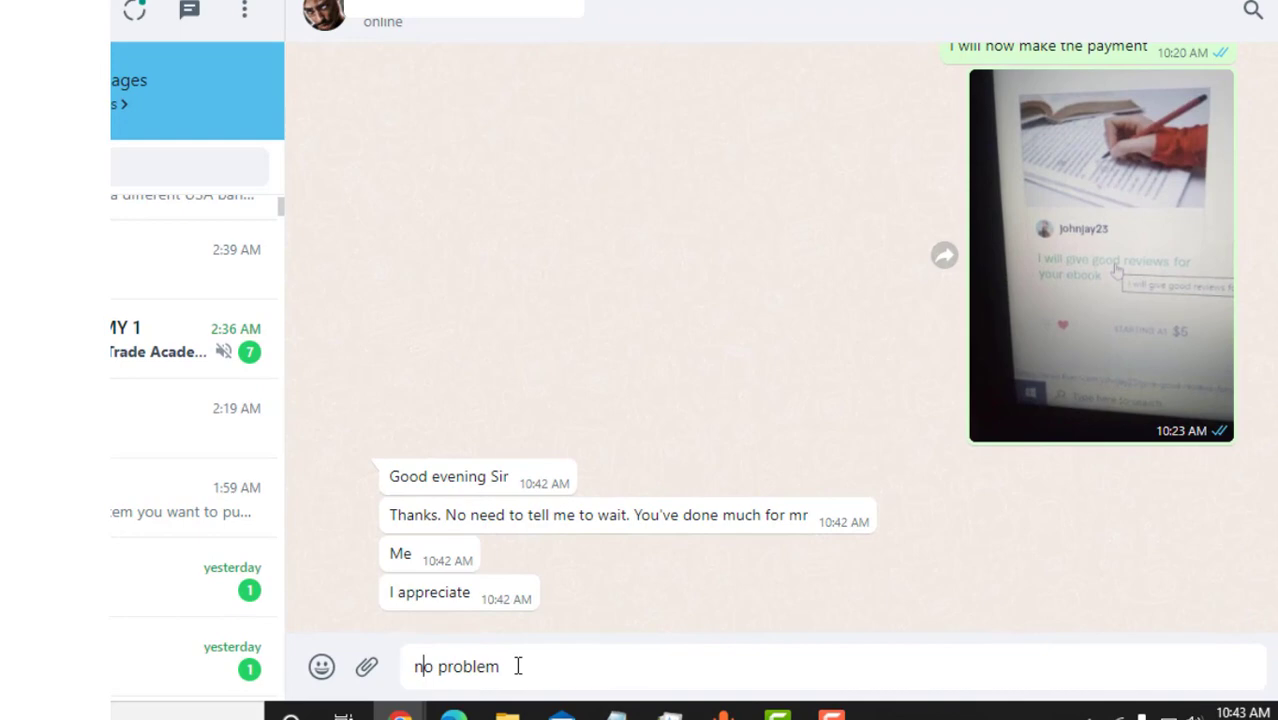
{"action": "key", "text": "Return"}
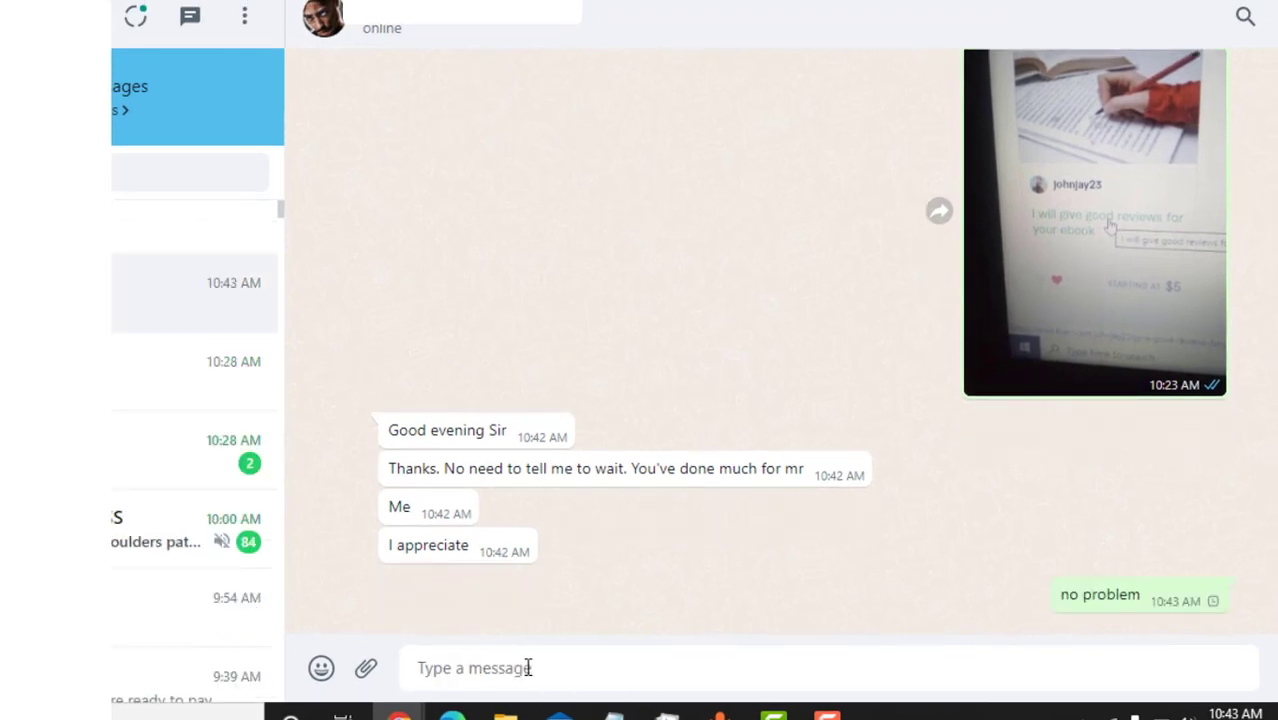
{"action": "type", "text": "I"}
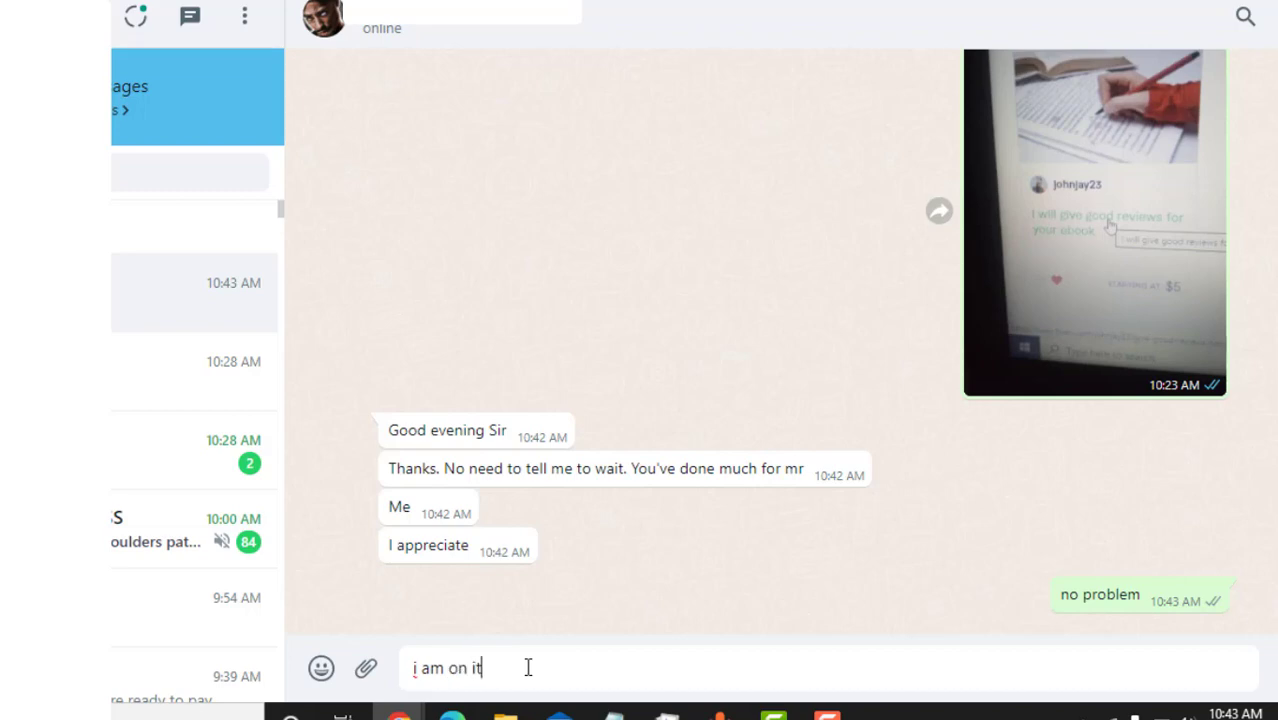
{"action": "key", "text": "Return"}
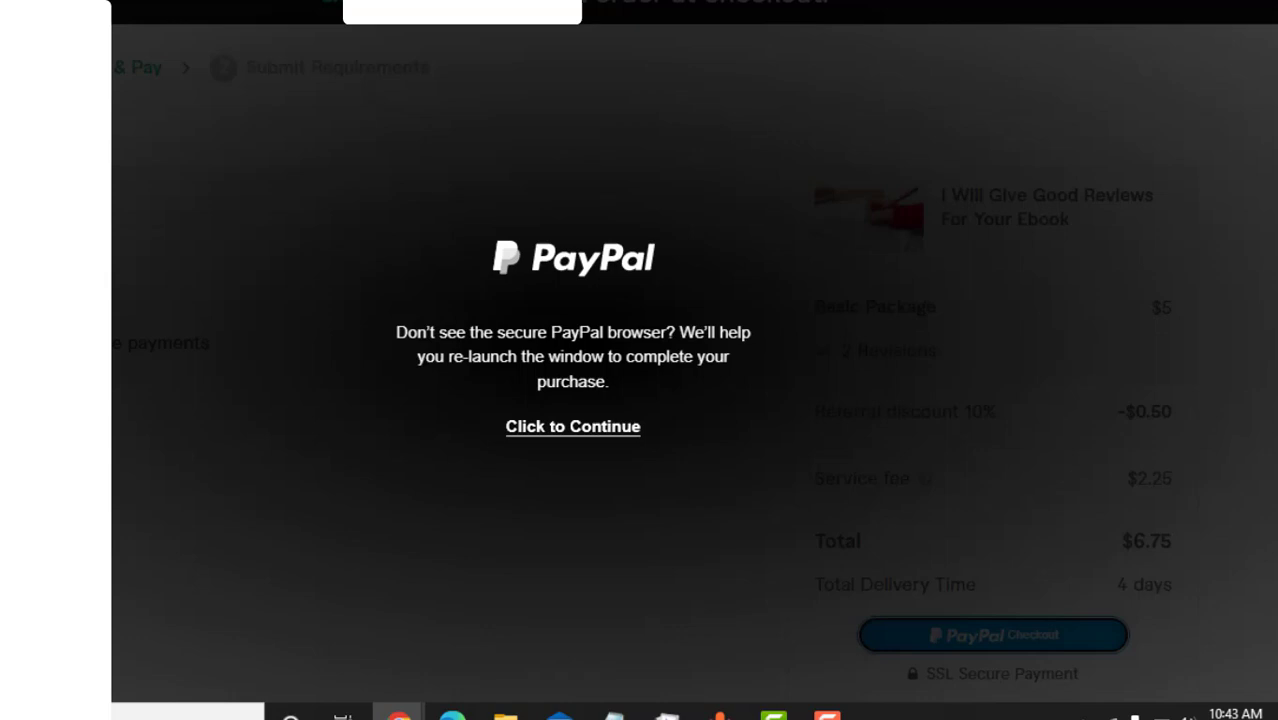
- Bring back the PayPal payment review for the Fiverr order and check the amount to pay
{"action": "left_click", "coordinate": [597, 432]}
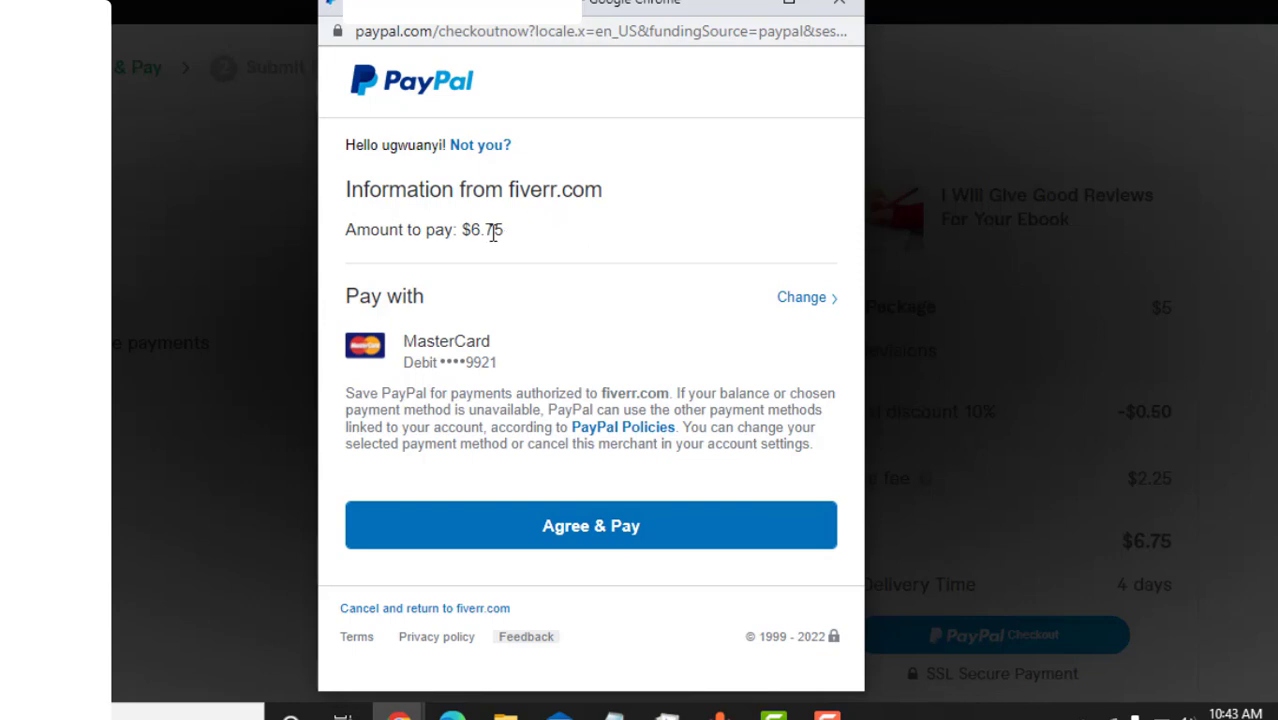
{"action": "left_click_drag", "start_coordinate": [500, 232], "coordinate": [465, 237]}
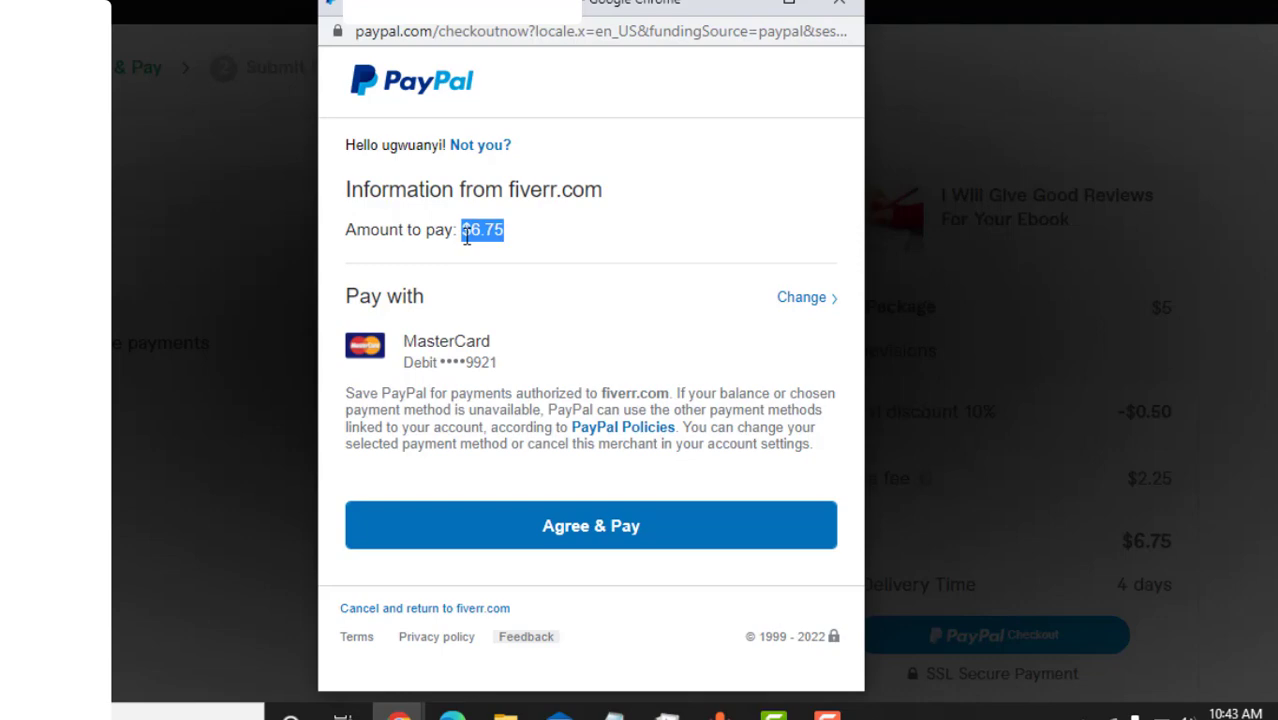
{"action": "left_click", "coordinate": [557, 240]}
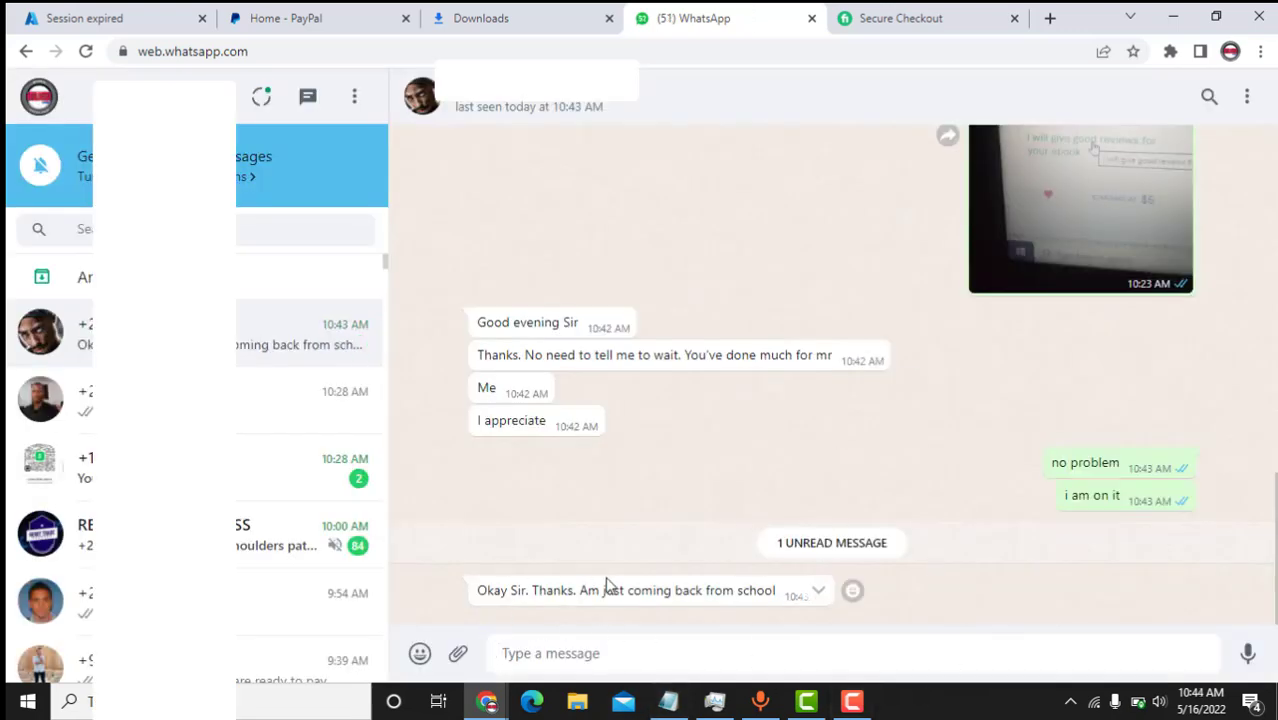
- Return from the WhatsApp chat to the Fiverr checkout, and approve the PayPal payment with the selected MasterCard debit card
{"action": "left_click", "coordinate": [689, 653]}
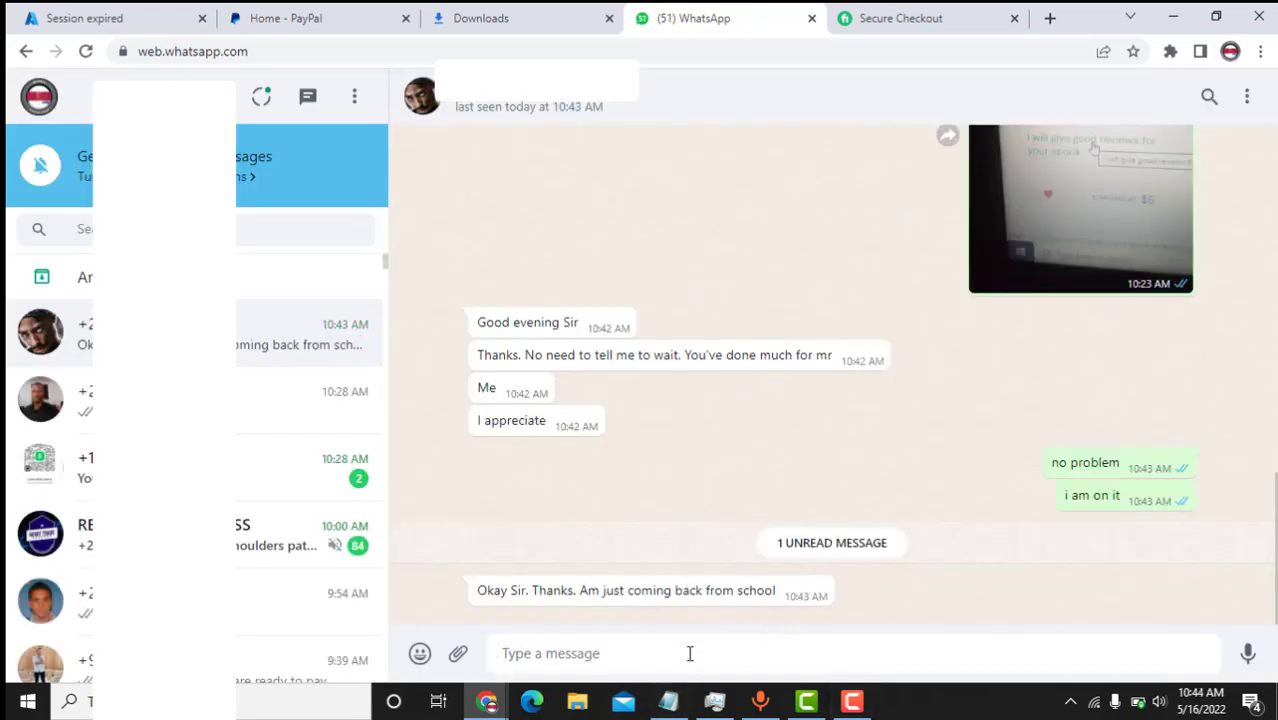
{"action": "left_click", "coordinate": [901, 12]}
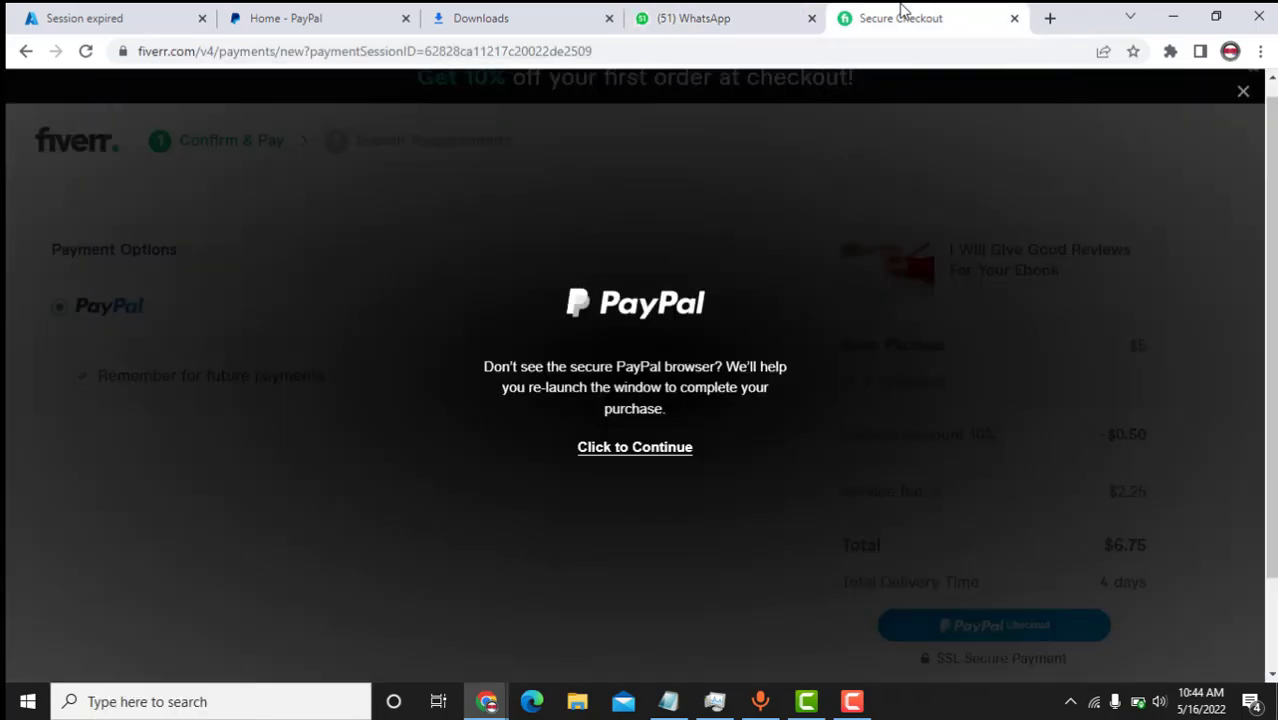
{"action": "left_click", "coordinate": [652, 447]}
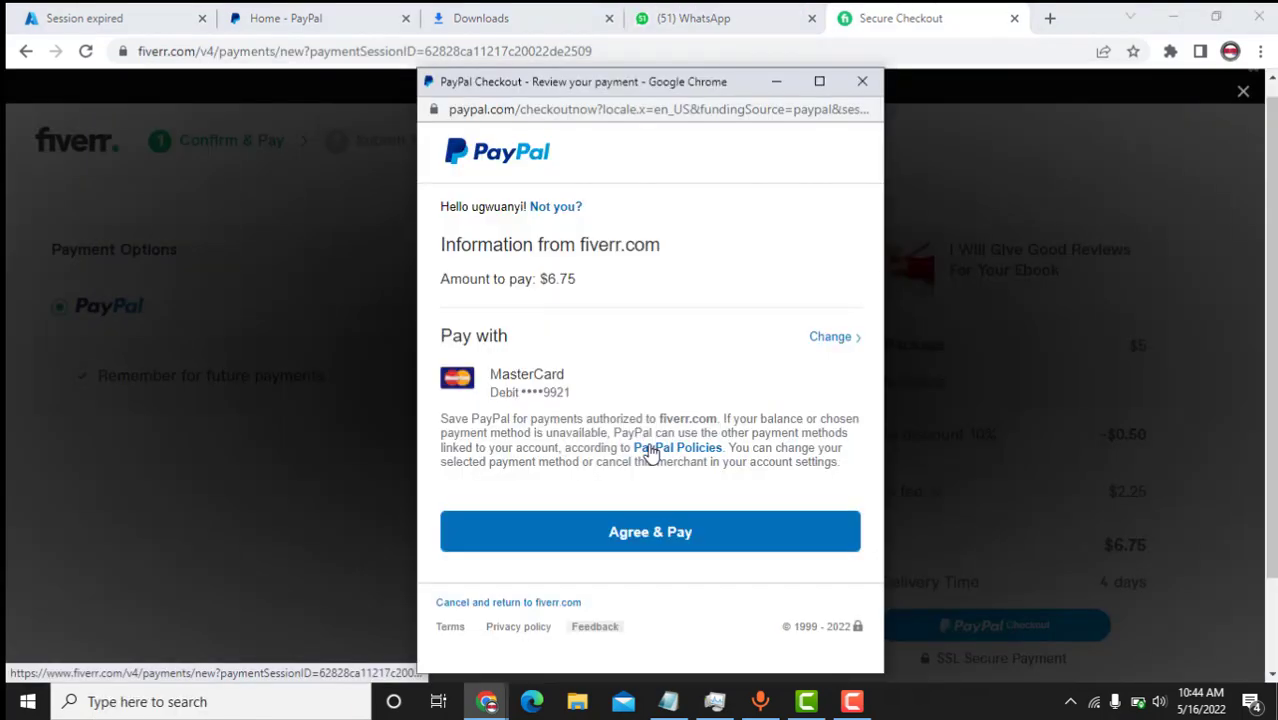
{"action": "left_click", "coordinate": [627, 545]}
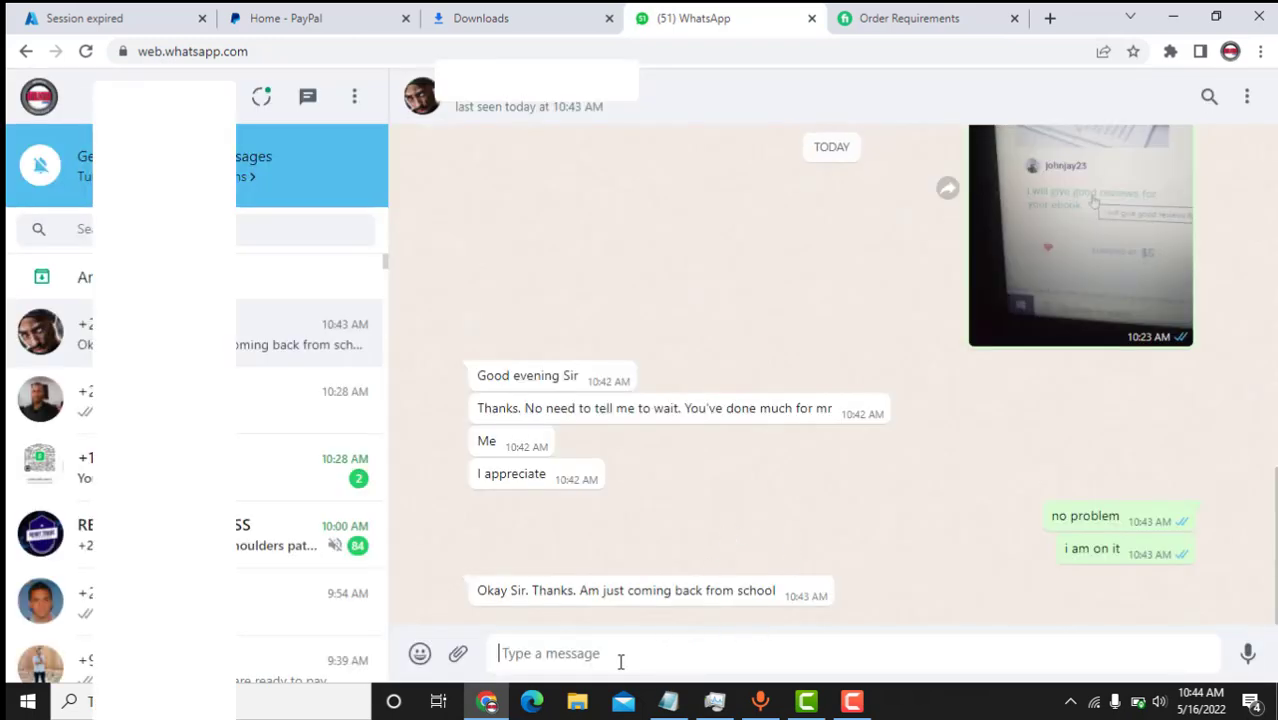
- Send the WhatsApp contact the messages "no problem" and "i have successfully made the payment"
{"action": "type", "text": "n"}
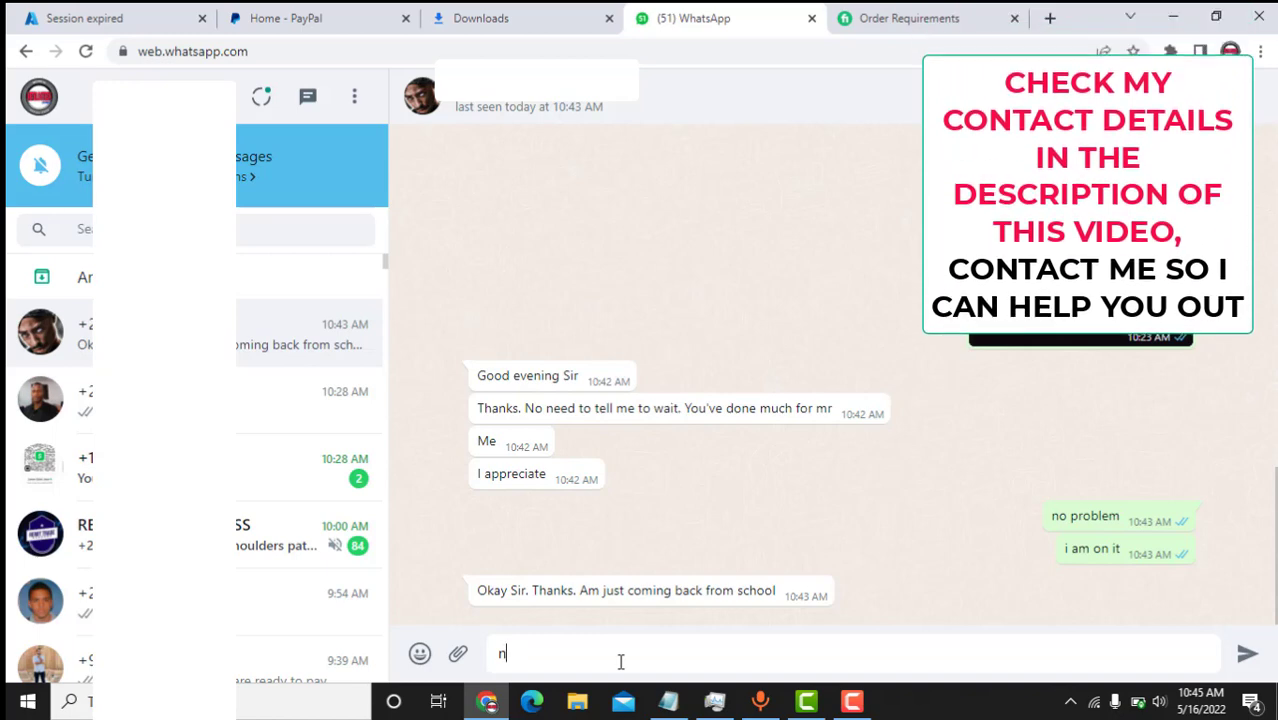
{"action": "type", "text": "o problem"}
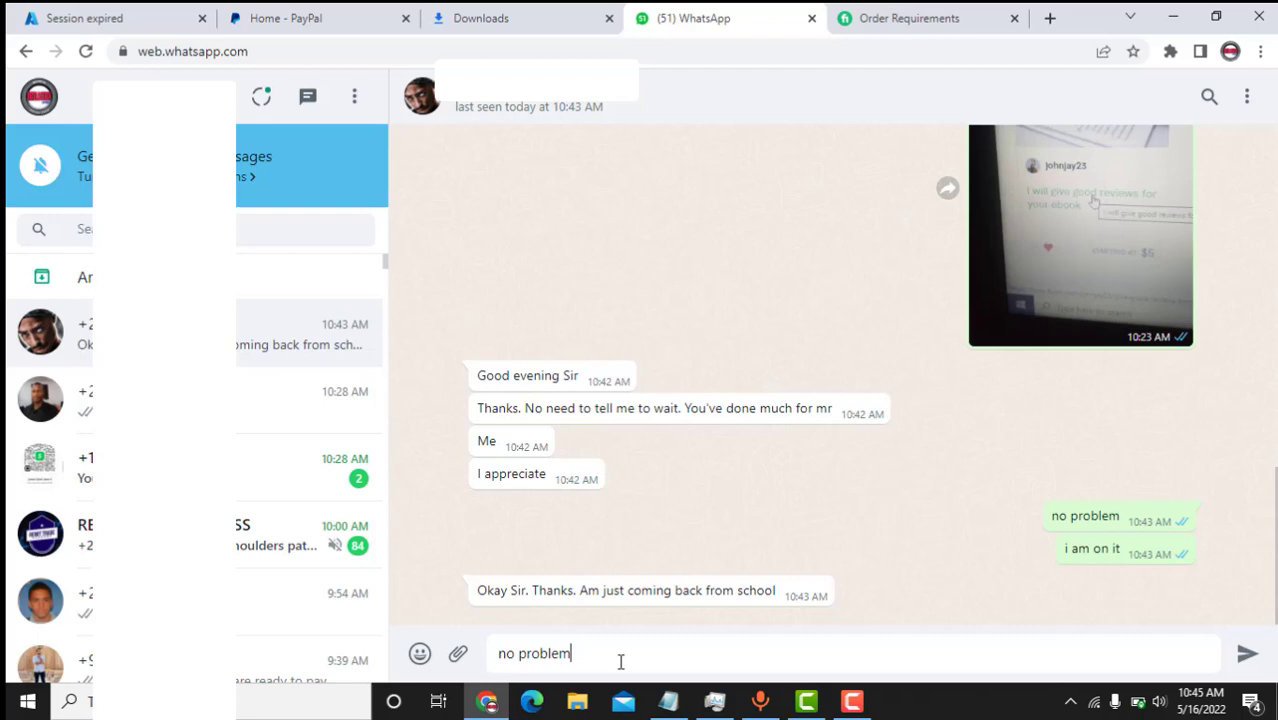
{"action": "key", "text": "Return"}
{"action": "type", "text": "i have"}
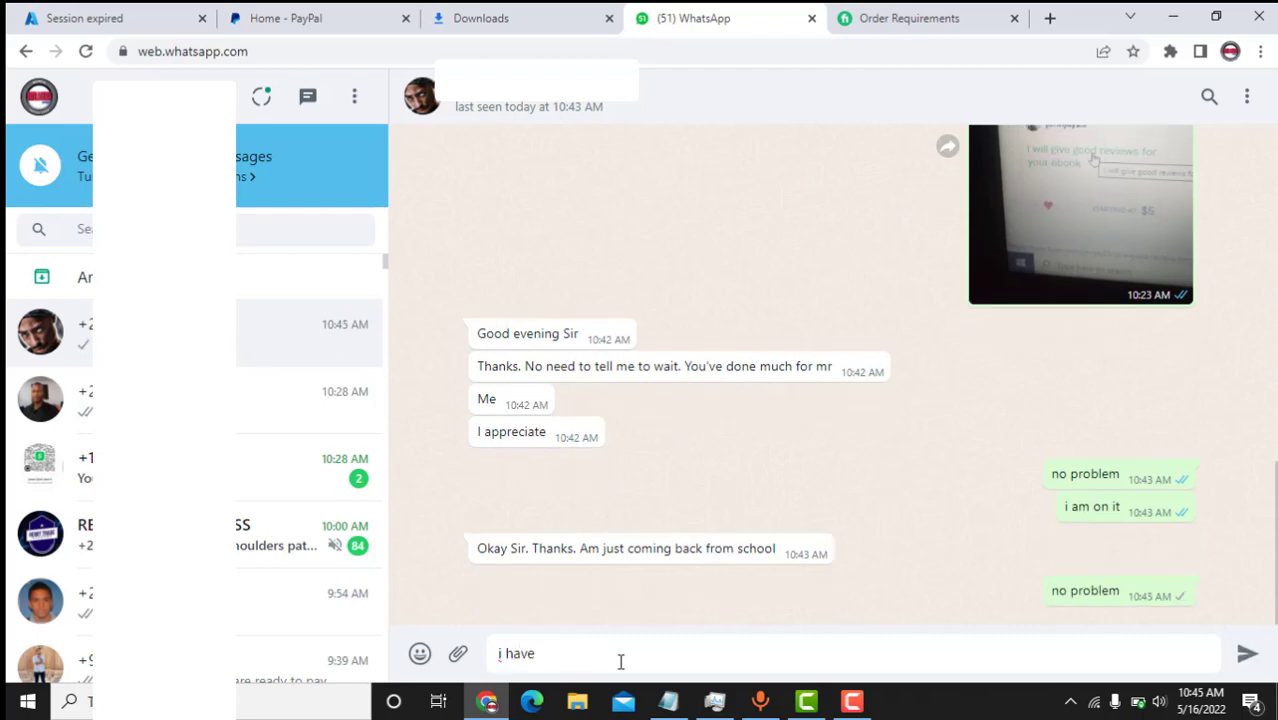
{"action": "type", "text": " made"}
{"action": "type", "text": "cc"}
{"action": "type", "text": "essfully made the pay"}
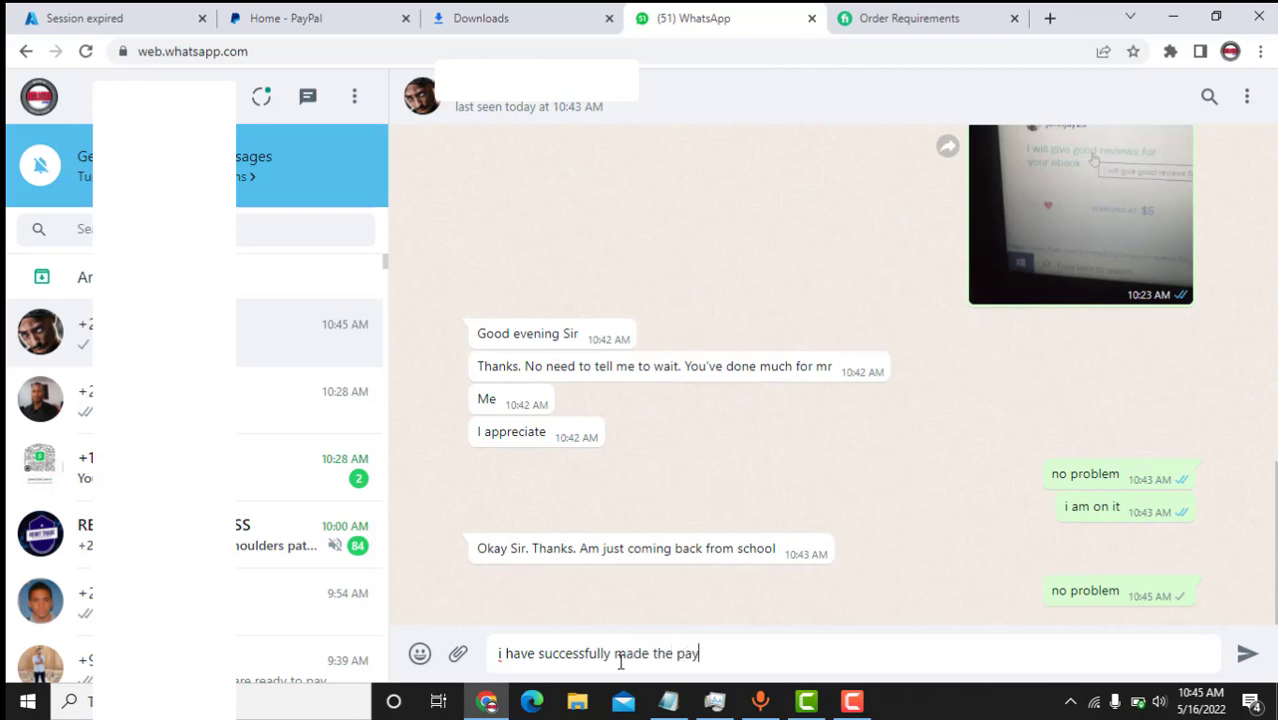
{"action": "type", "text": "ment"}
{"action": "key", "text": "Return"}
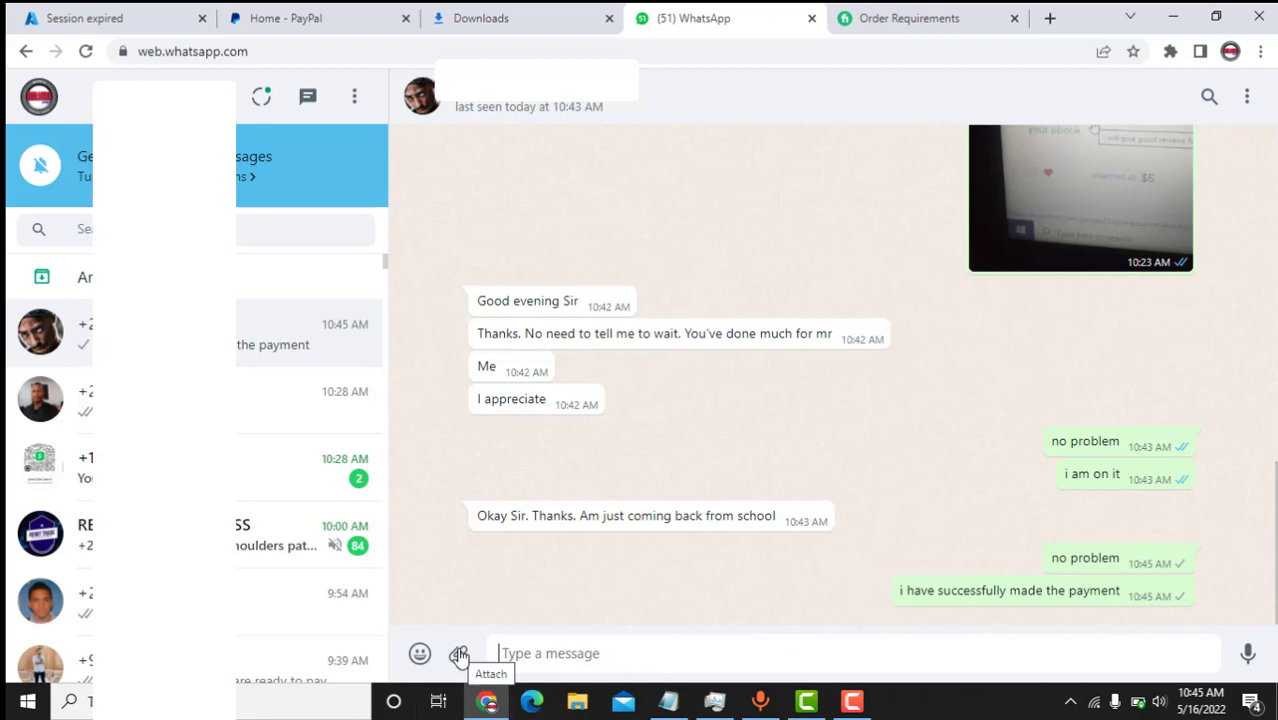
- Send Screenshot (1136) from the Pictures > Screenshots folder to the WhatsApp contact and preview the sent image
{"action": "left_click", "coordinate": [580, 697]}
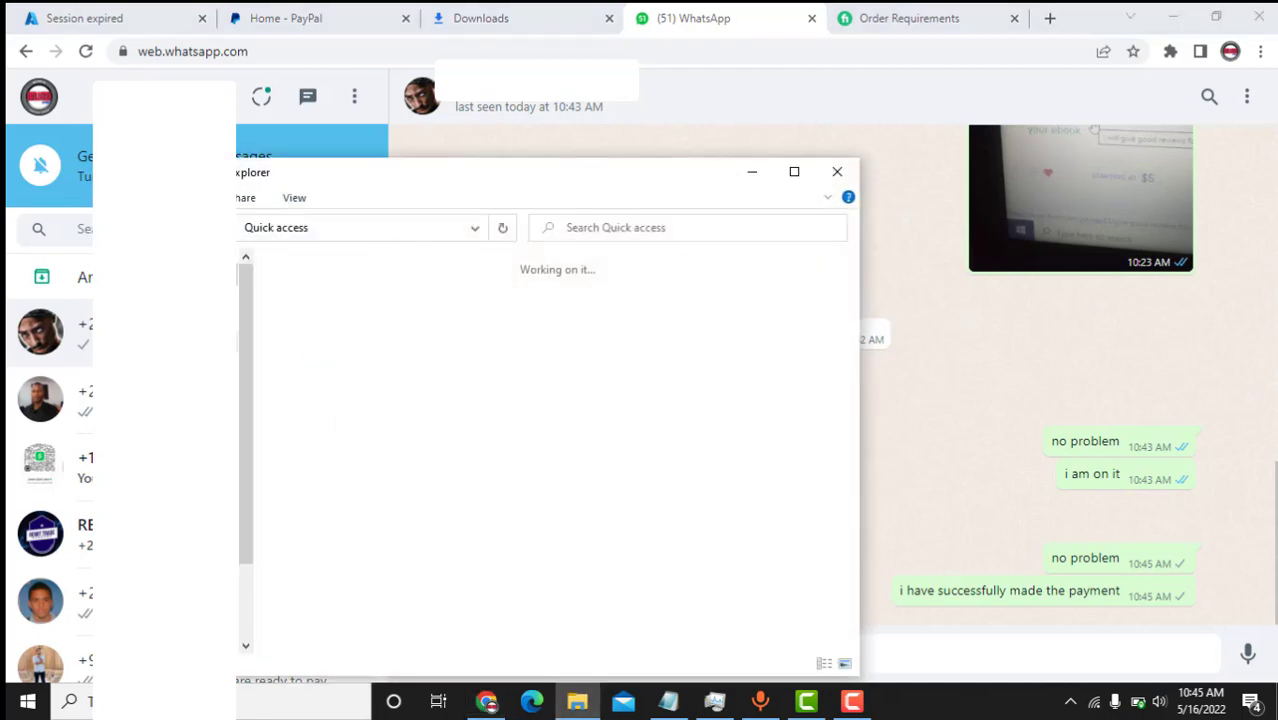
{"action": "double_click", "coordinate": [367, 540]}
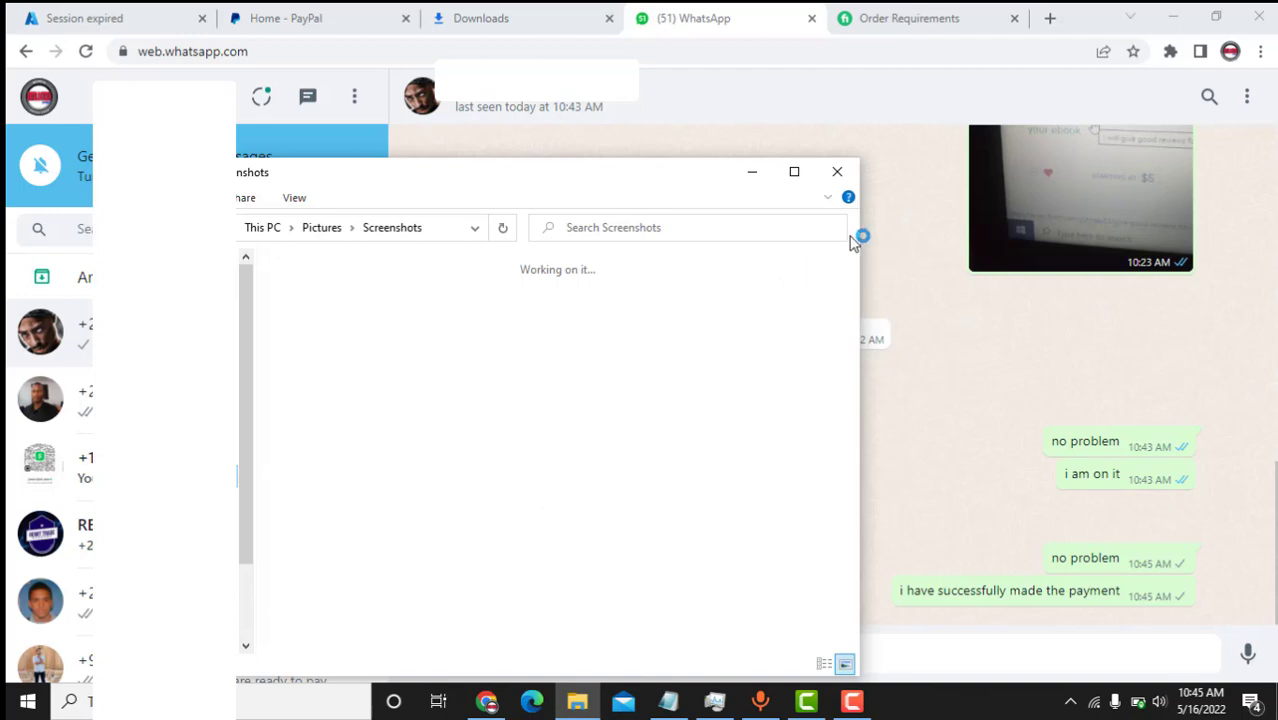
{"action": "left_click_drag", "start_coordinate": [850, 272], "coordinate": [848, 650]}
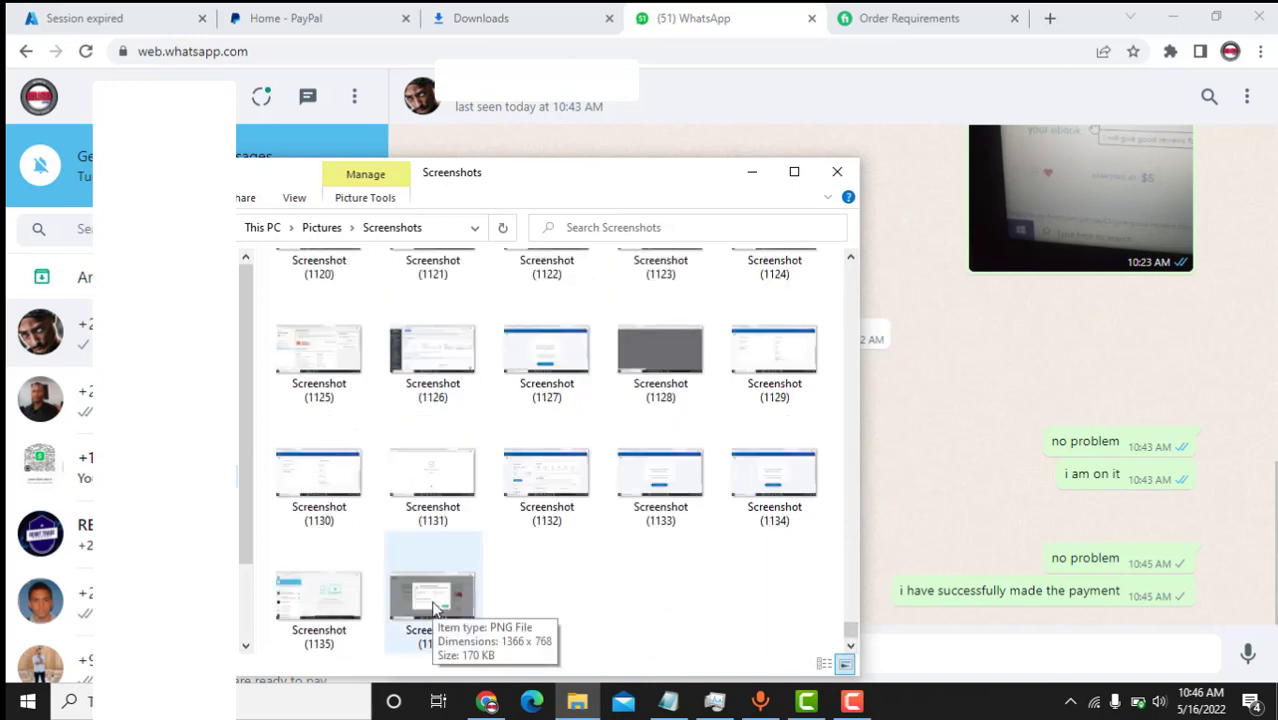
{"action": "left_click", "coordinate": [433, 607]}
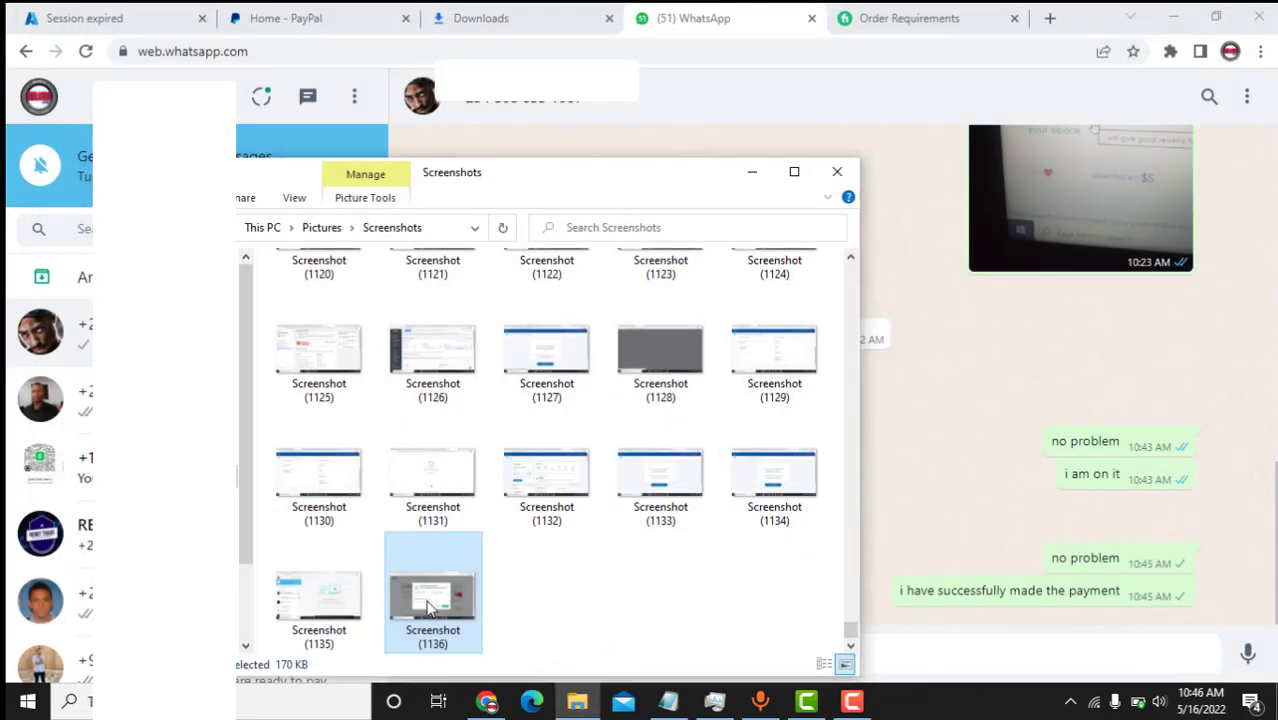
{"action": "left_click_drag", "start_coordinate": [430, 605], "coordinate": [1008, 537]}
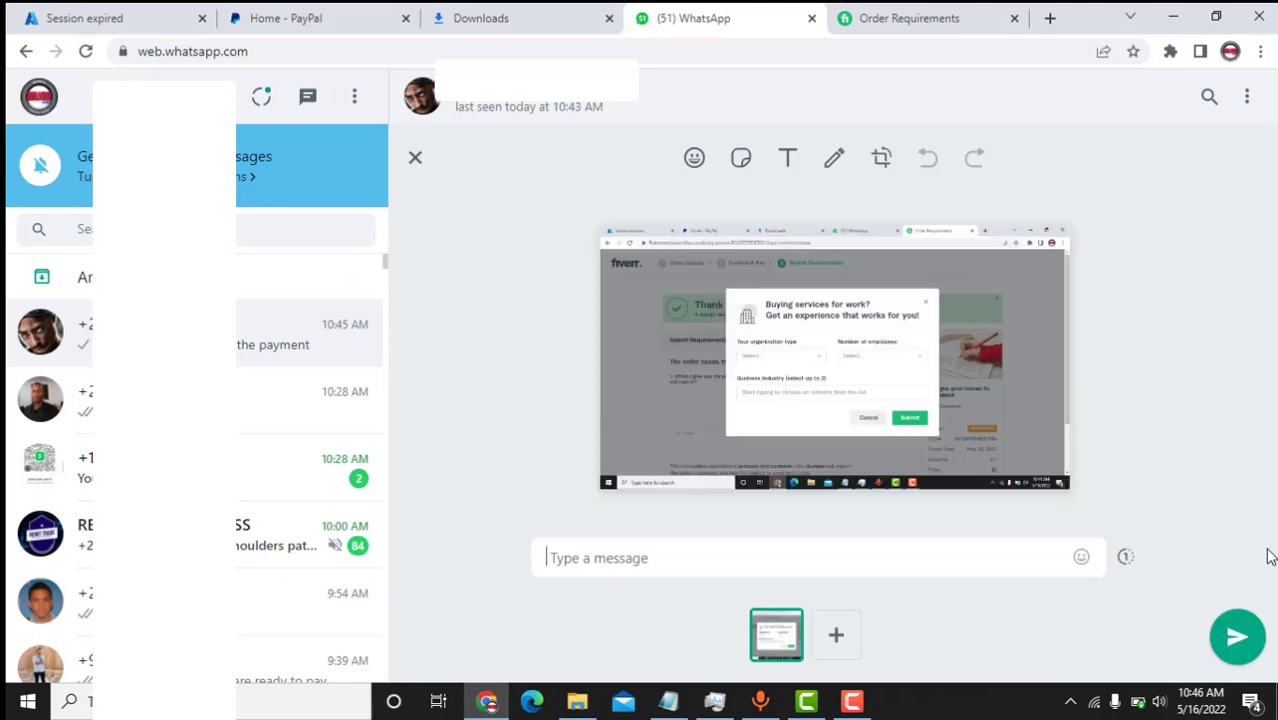
{"action": "left_click", "coordinate": [1234, 636]}
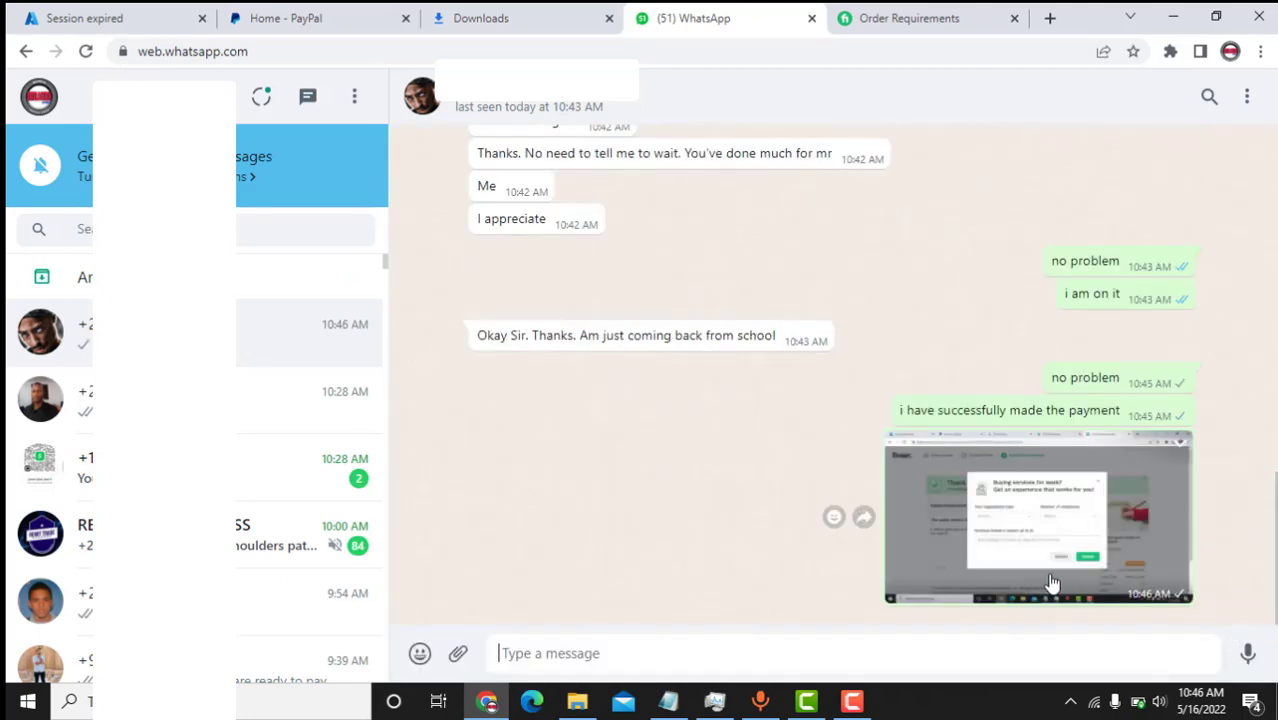
{"action": "left_click", "coordinate": [1150, 540]}
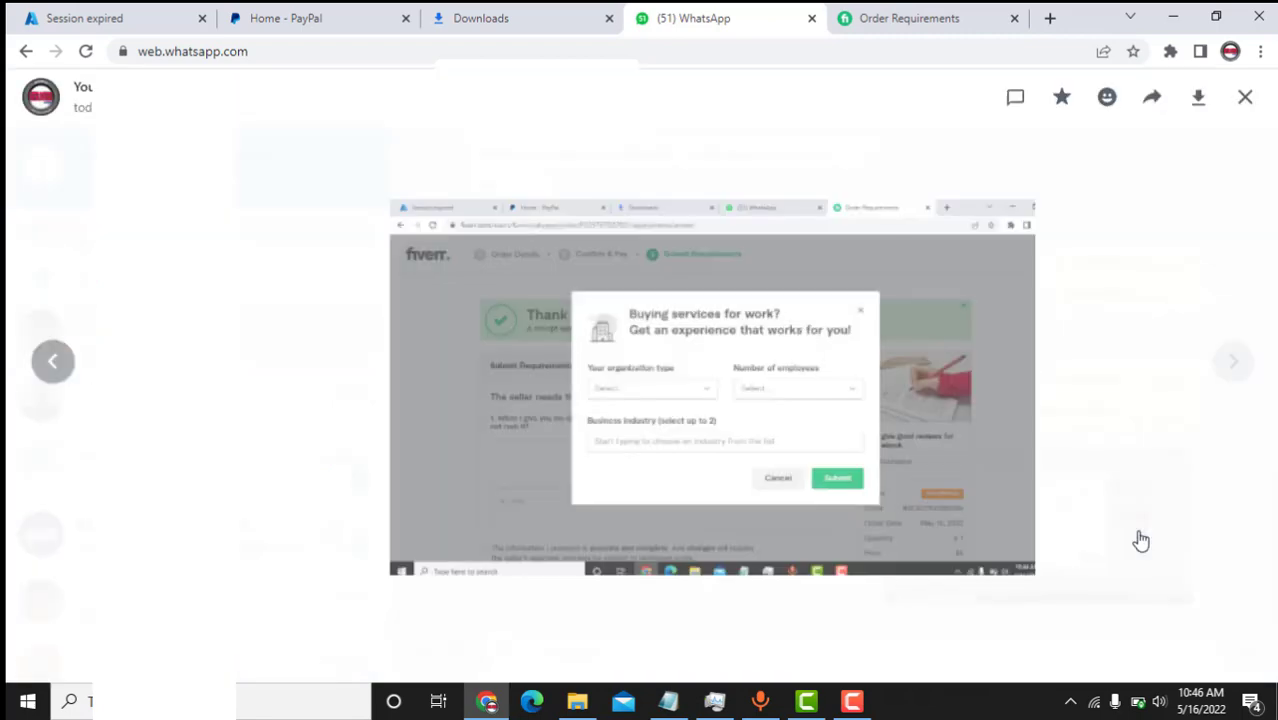
{"action": "left_click", "coordinate": [1247, 99]}
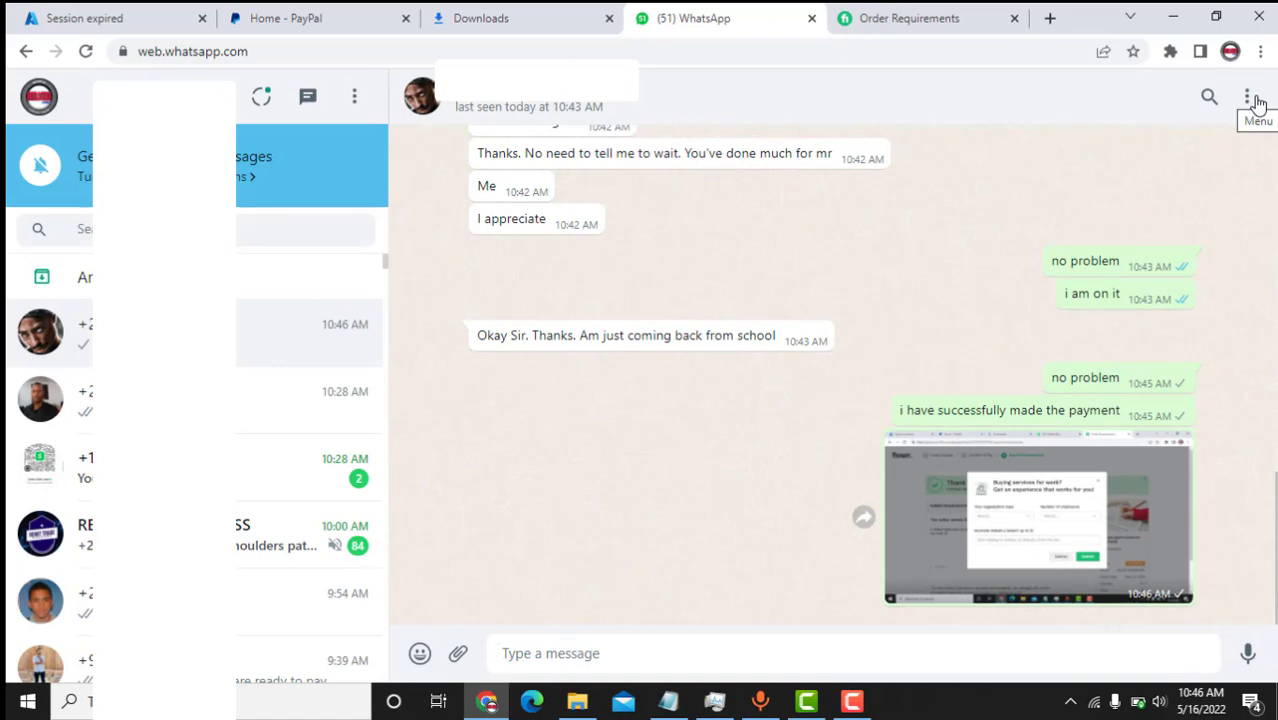
- Refresh the PayPal dashboard, examine the latest payment to Fiverr International Ltd. in the recent activity, and return to Fiverr's order requirements page
{"action": "left_click", "coordinate": [890, 18]}
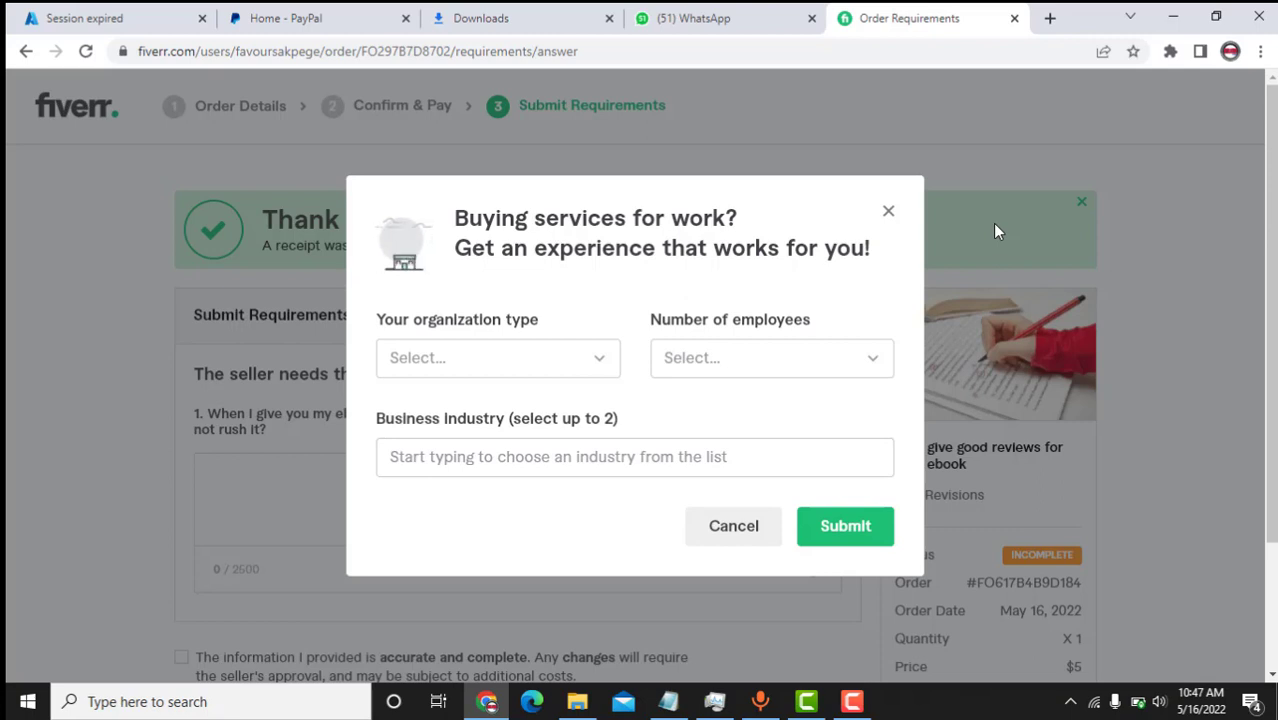
{"action": "left_click", "coordinate": [289, 14]}
{"action": "scroll", "coordinate": [810, 540], "scroll_direction": "down", "scroll_amount": 2}
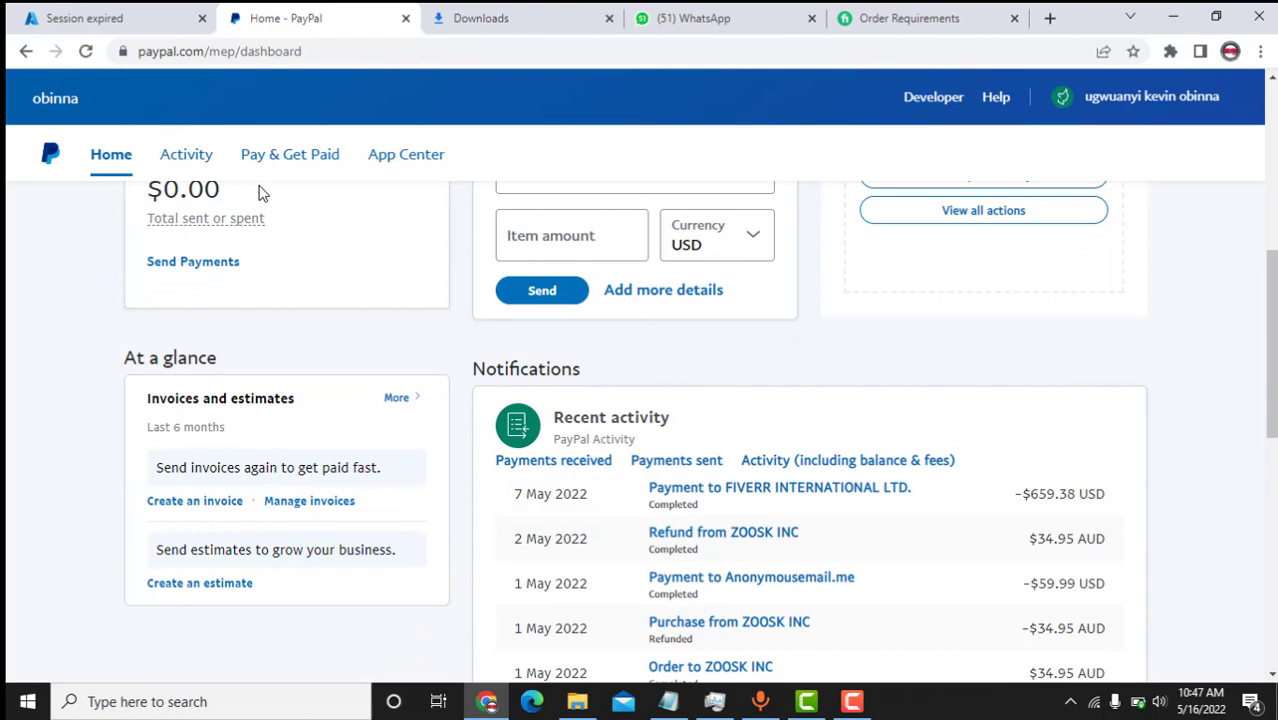
{"action": "left_click", "coordinate": [86, 52]}
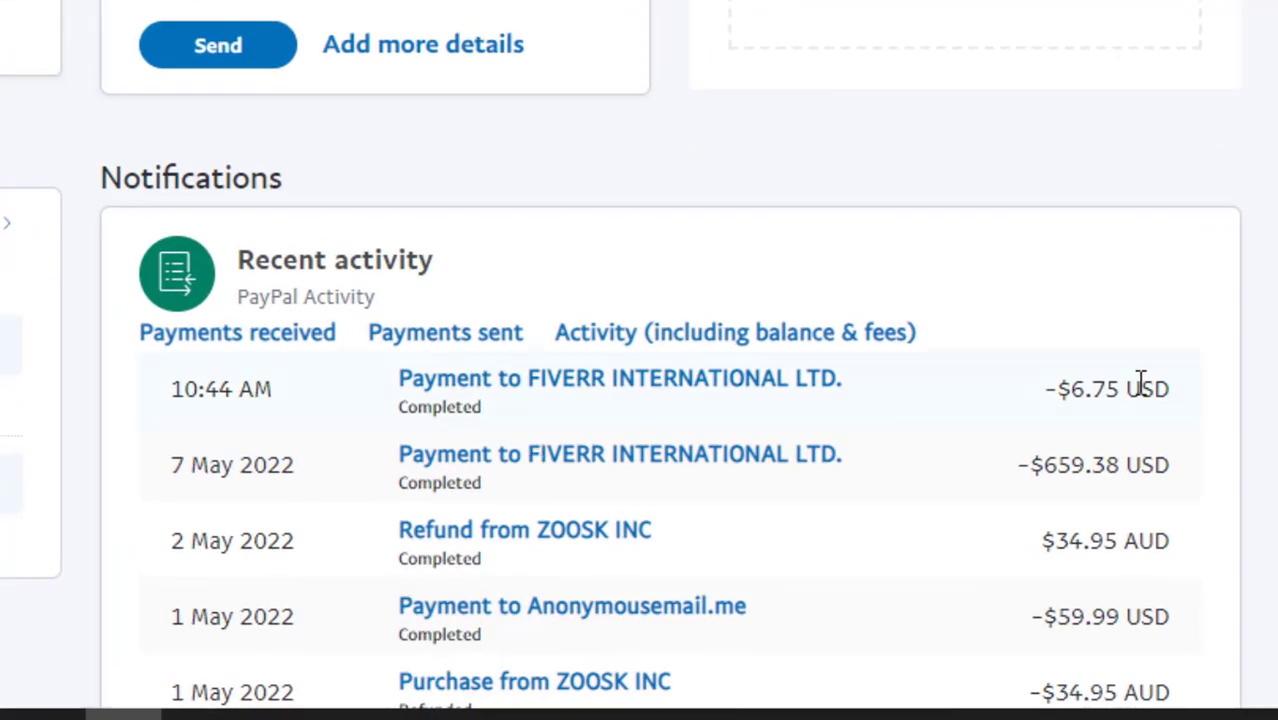
{"action": "left_click_drag", "start_coordinate": [1208, 400], "coordinate": [365, 362]}
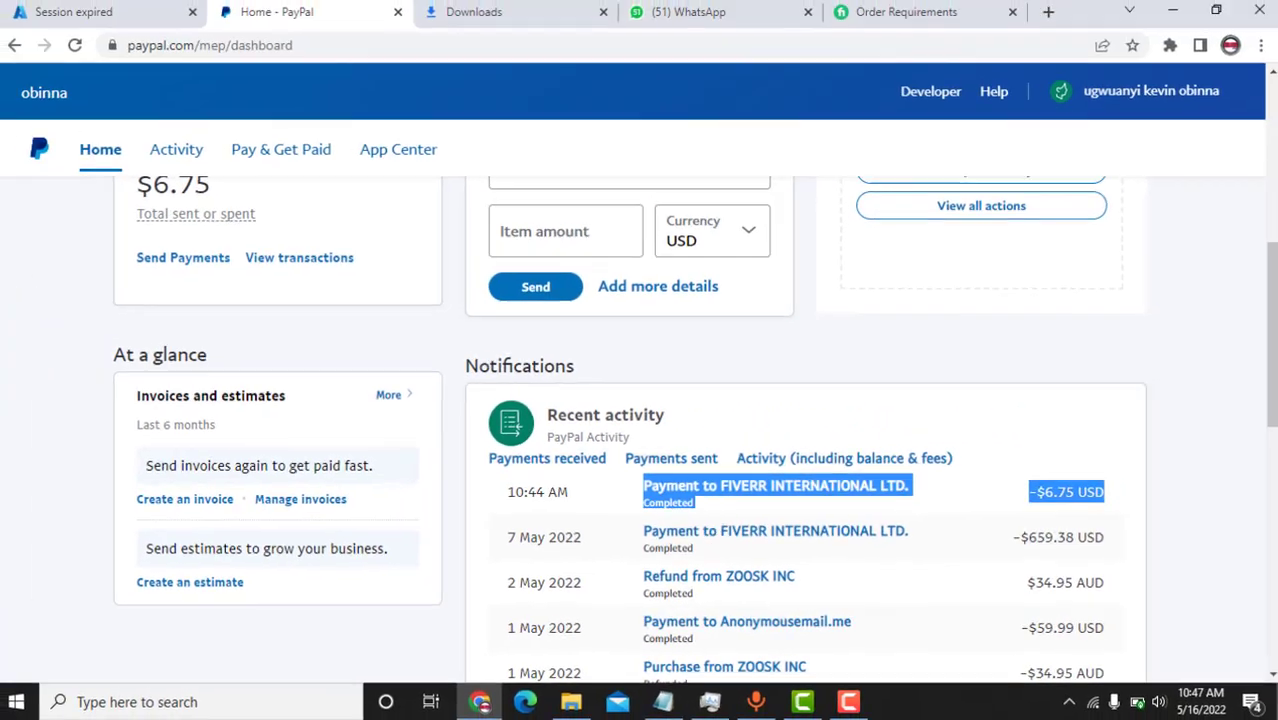
{"action": "scroll", "coordinate": [1259, 479], "scroll_direction": "down", "scroll_amount": 5}
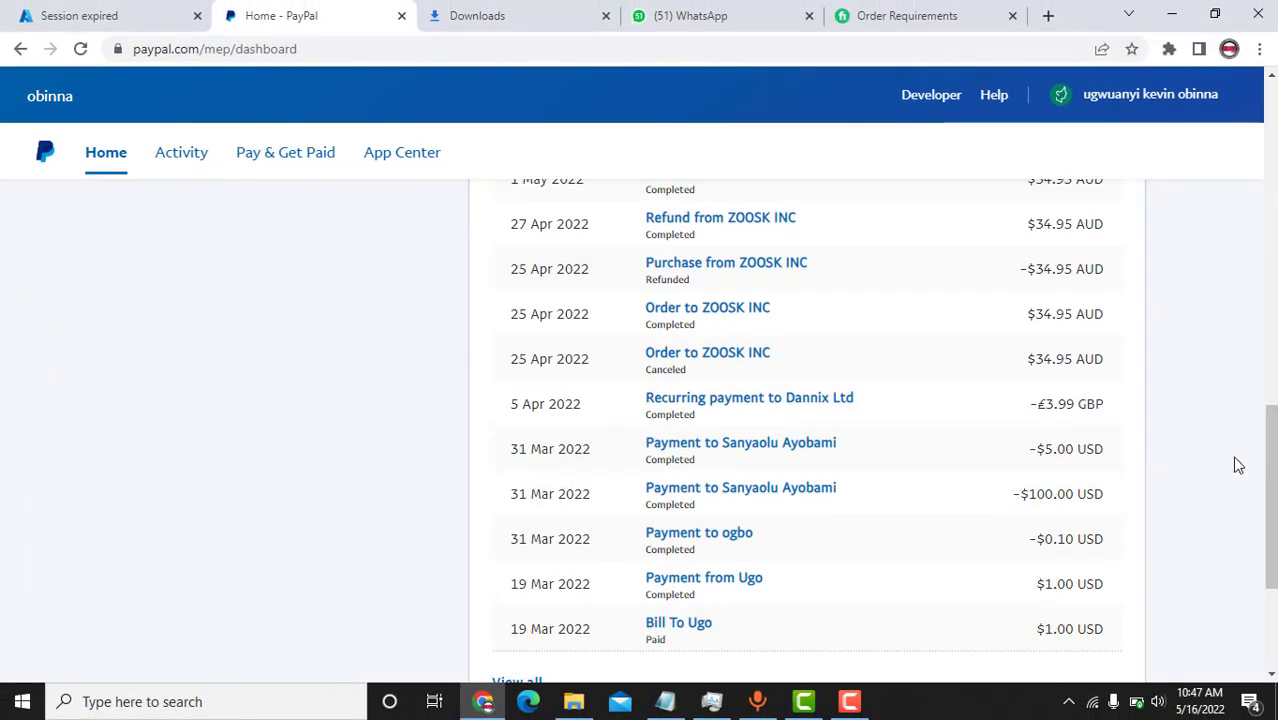
{"action": "scroll", "coordinate": [1238, 465], "scroll_direction": "up", "scroll_amount": 10}
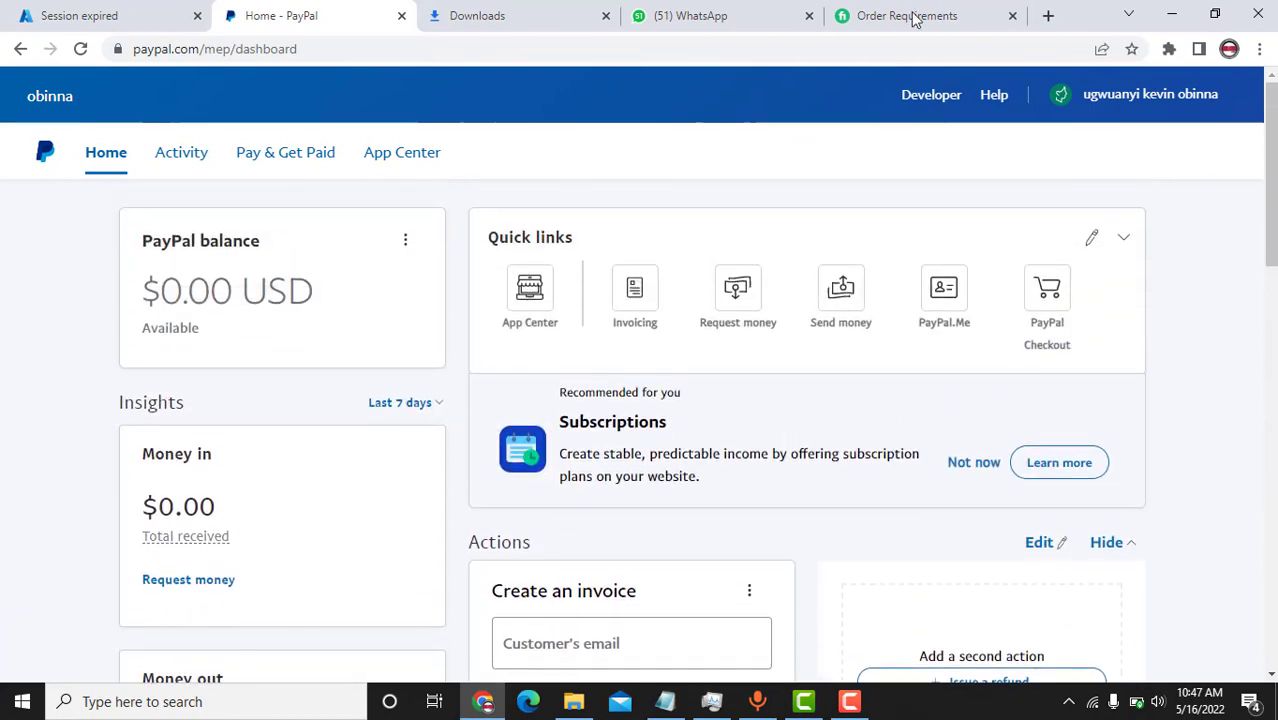
{"action": "left_click", "coordinate": [912, 16]}
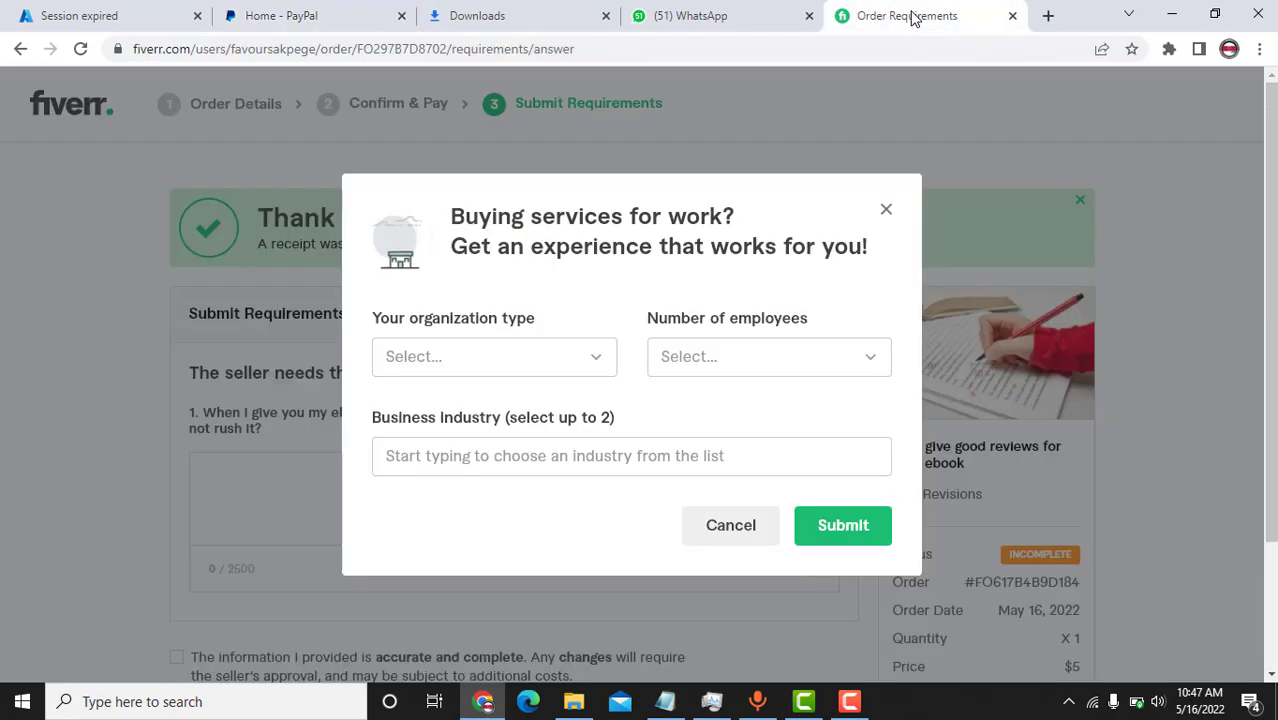